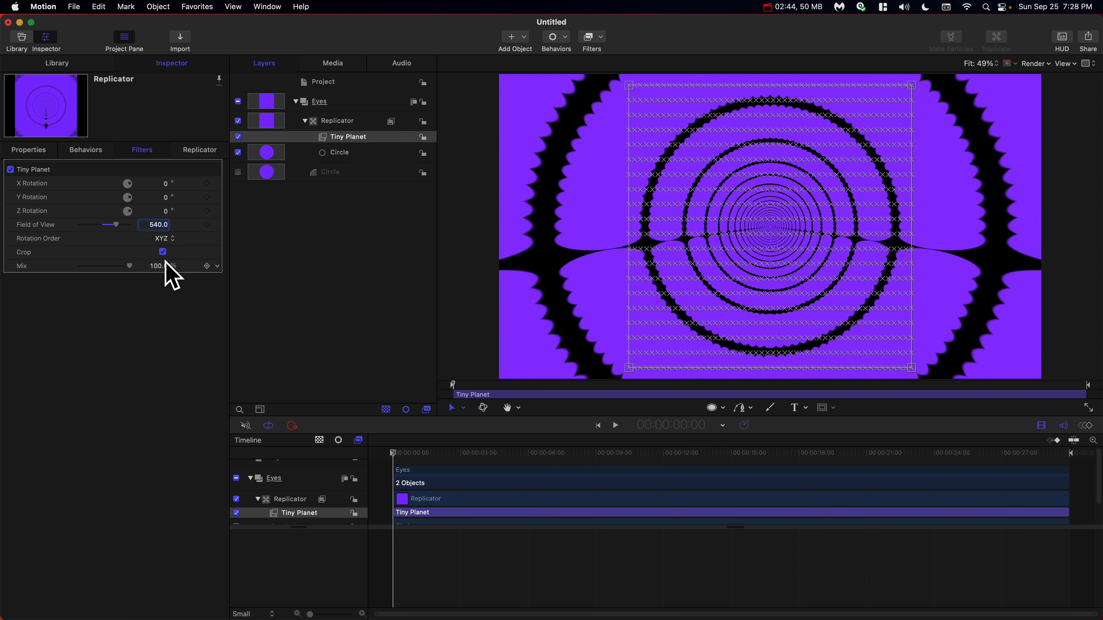
Turn off Crop for the Tiny Planet filter and add an Oscillate parameter behavior to its X Rotation
left_click(162, 252)
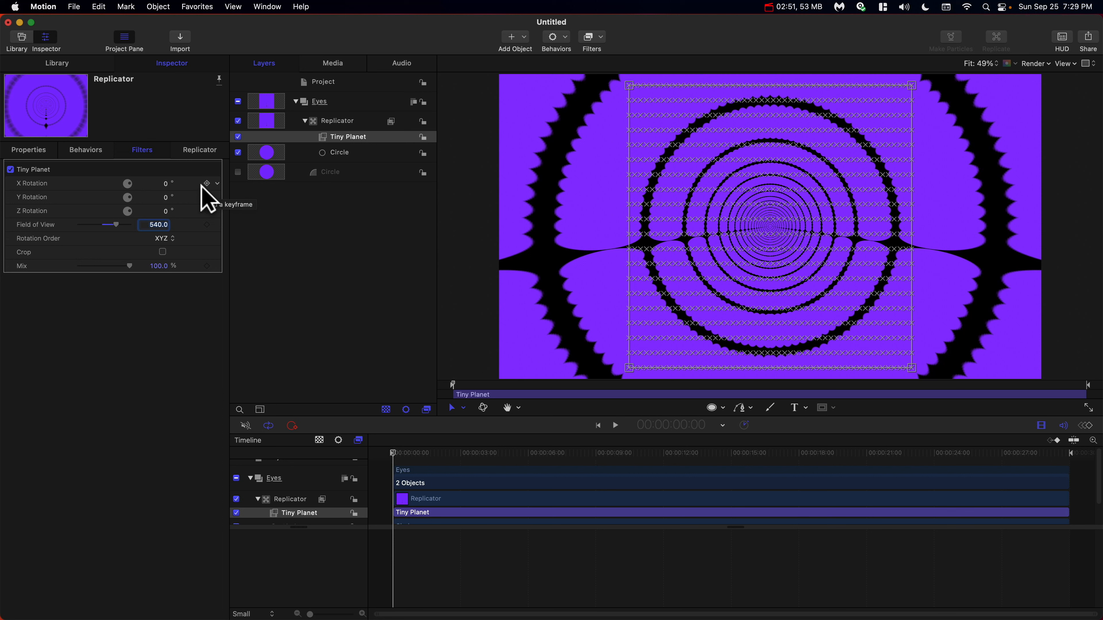
left_click(217, 184)
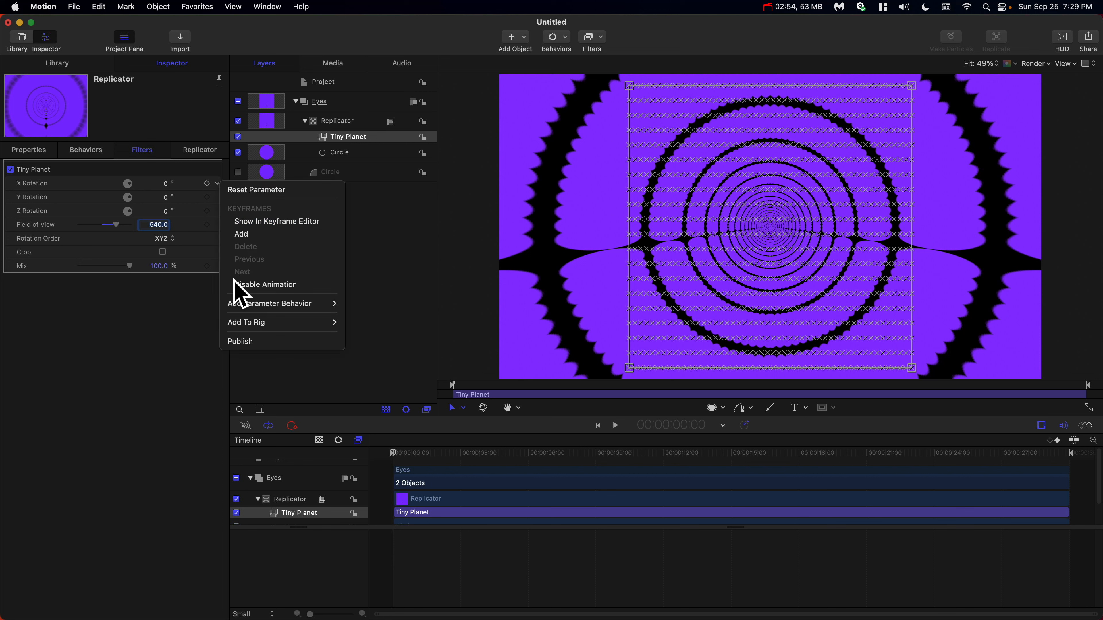
mouse_move(240, 300)
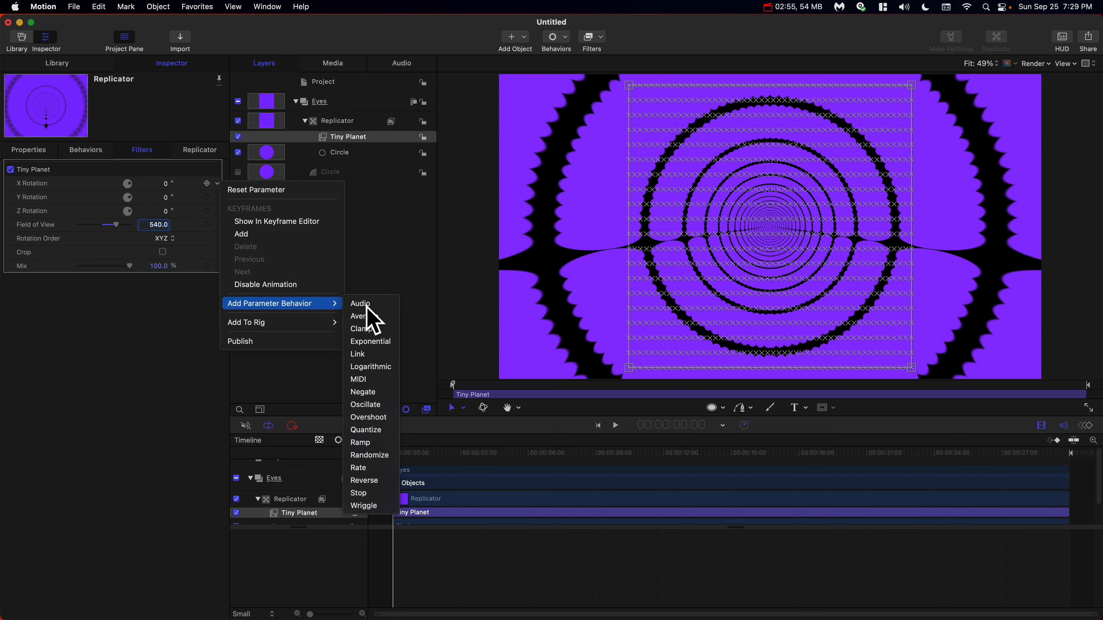
left_click(368, 405)
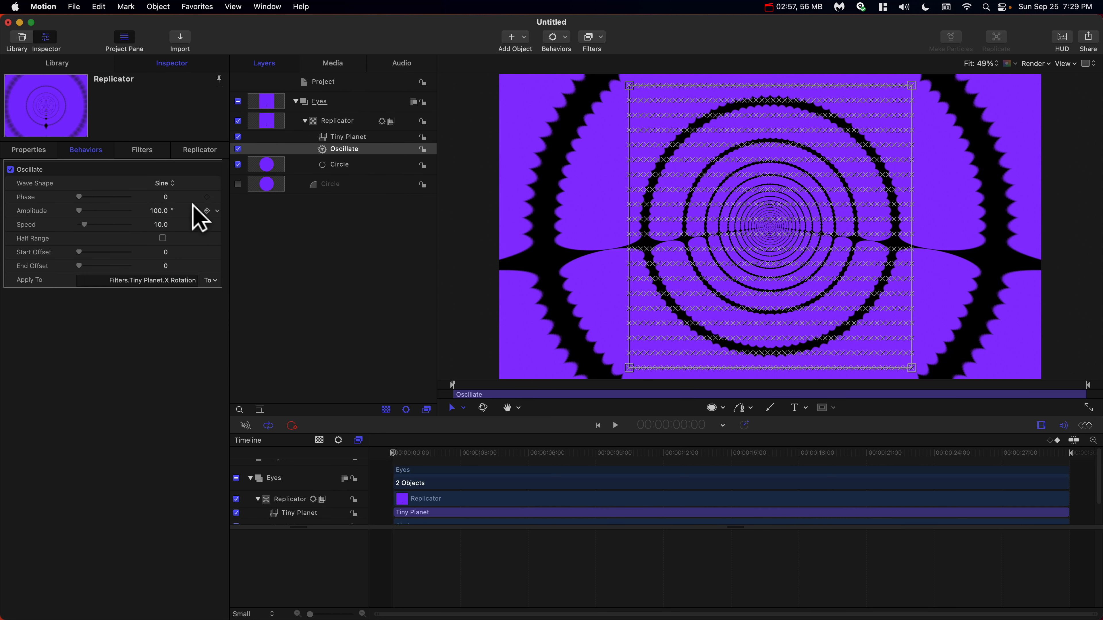
Set the X Rotation Oscillate behavior's Phase to 2 and its Speed to 8
left_click(171, 197)
type("2")
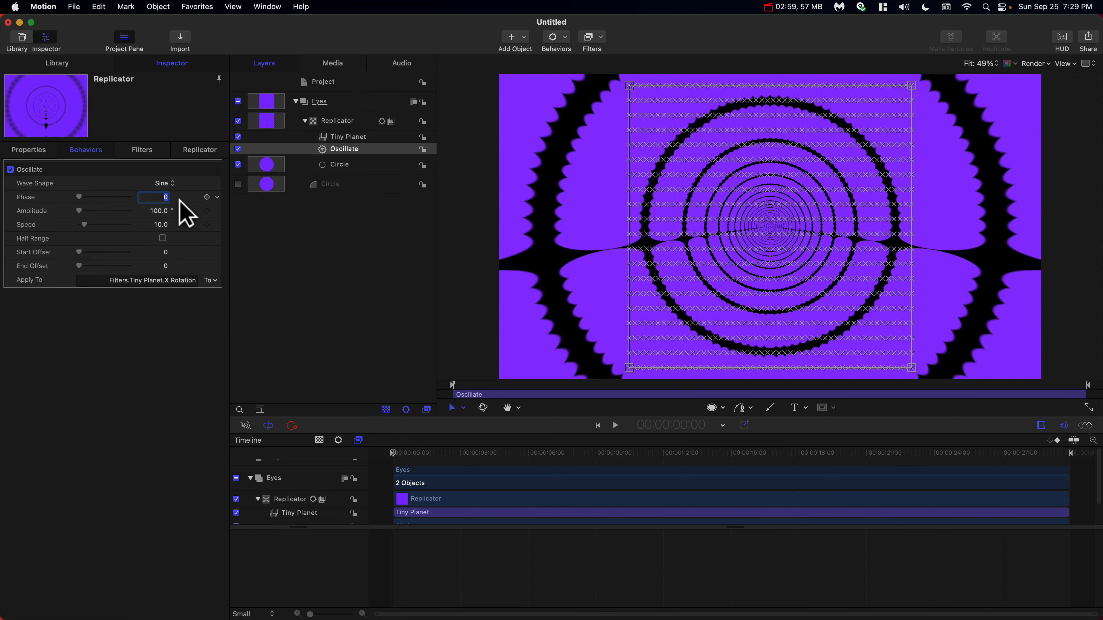
key("Return")
left_click(160, 225)
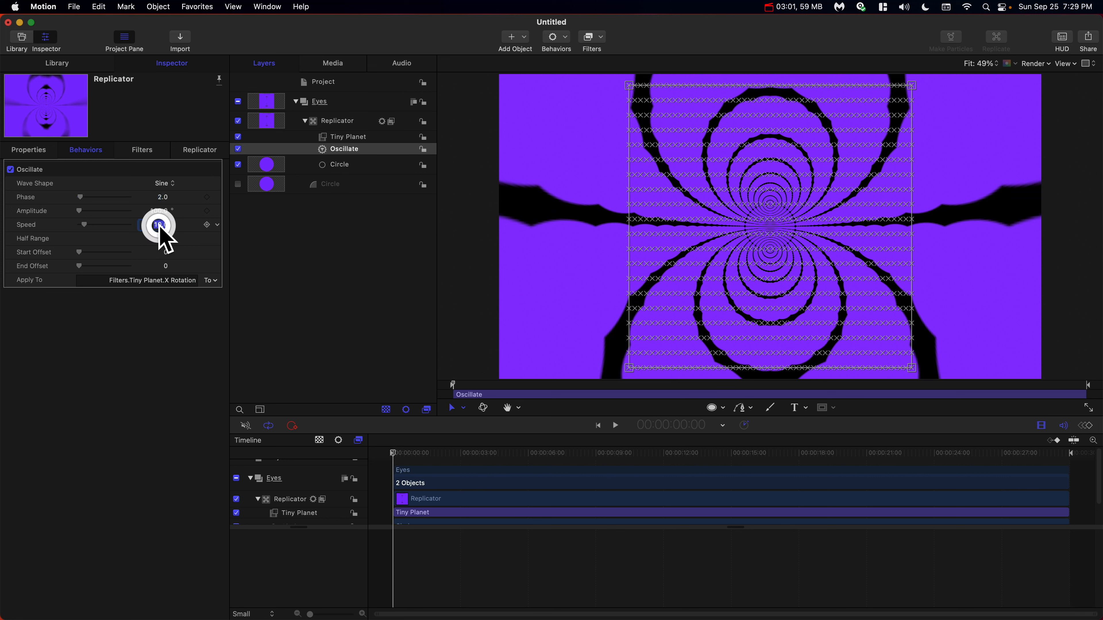
type("8")
key("Return")
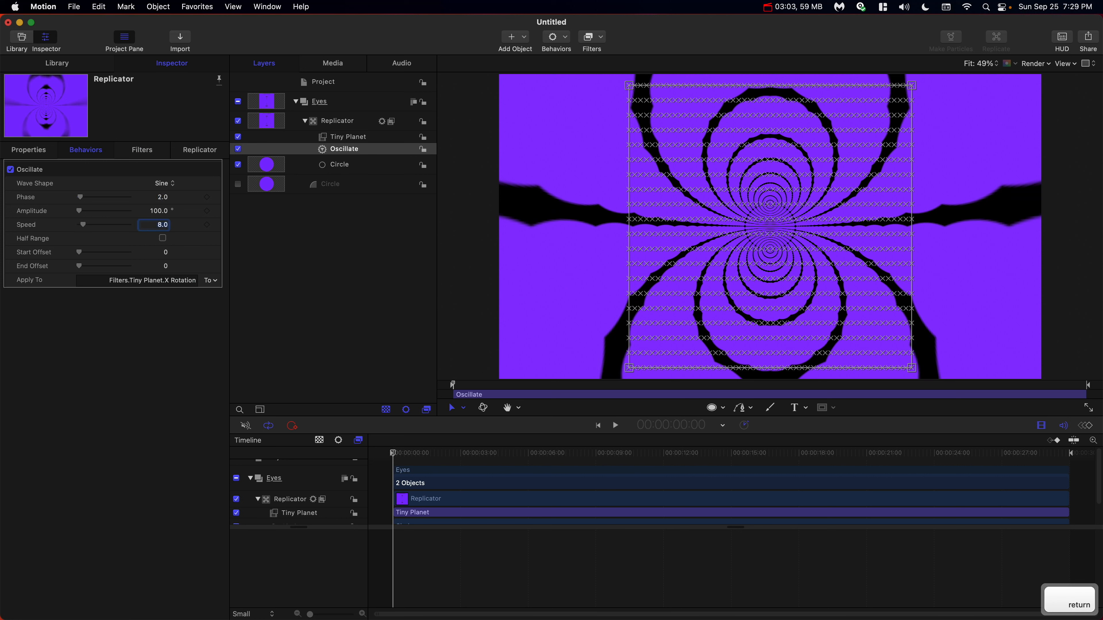
Rename the X Rotation's Oscillate behavior as Oscillate X
double_click(357, 151)
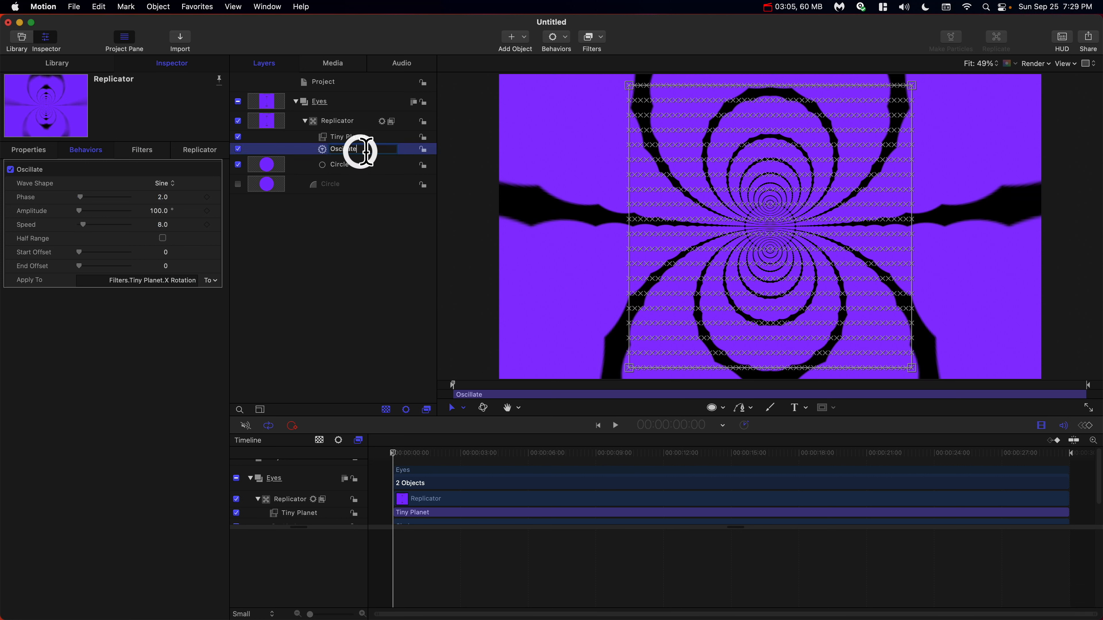
type("X")
key("Return")
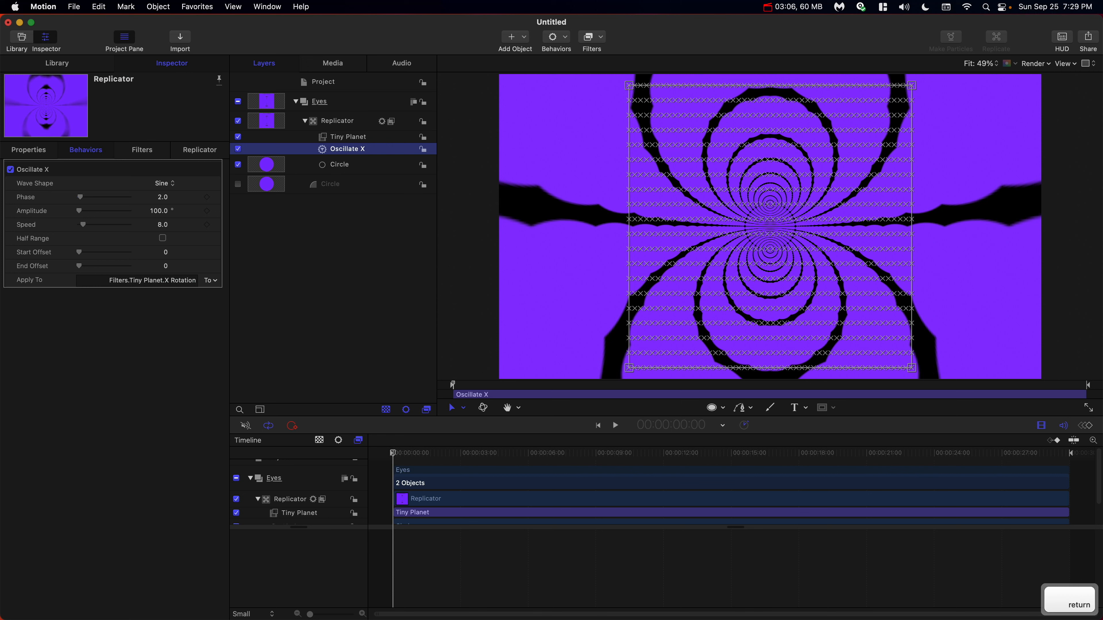
Add an Oscillate parameter behavior to the Tiny Planet filter's Y Rotation
left_click(332, 137)
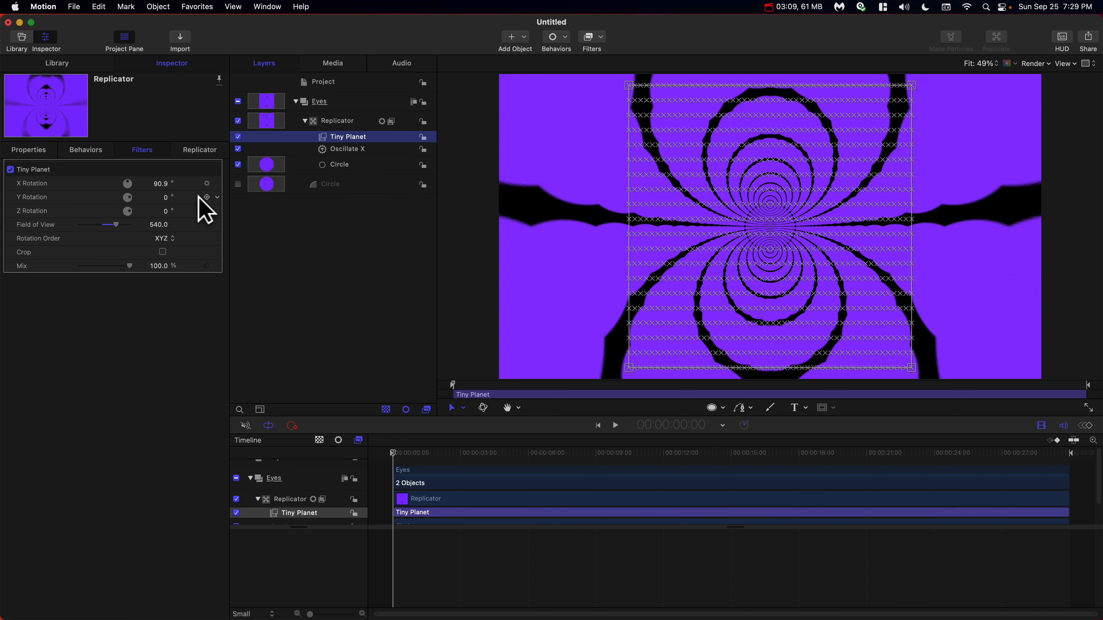
left_click(217, 198)
mouse_move(260, 320)
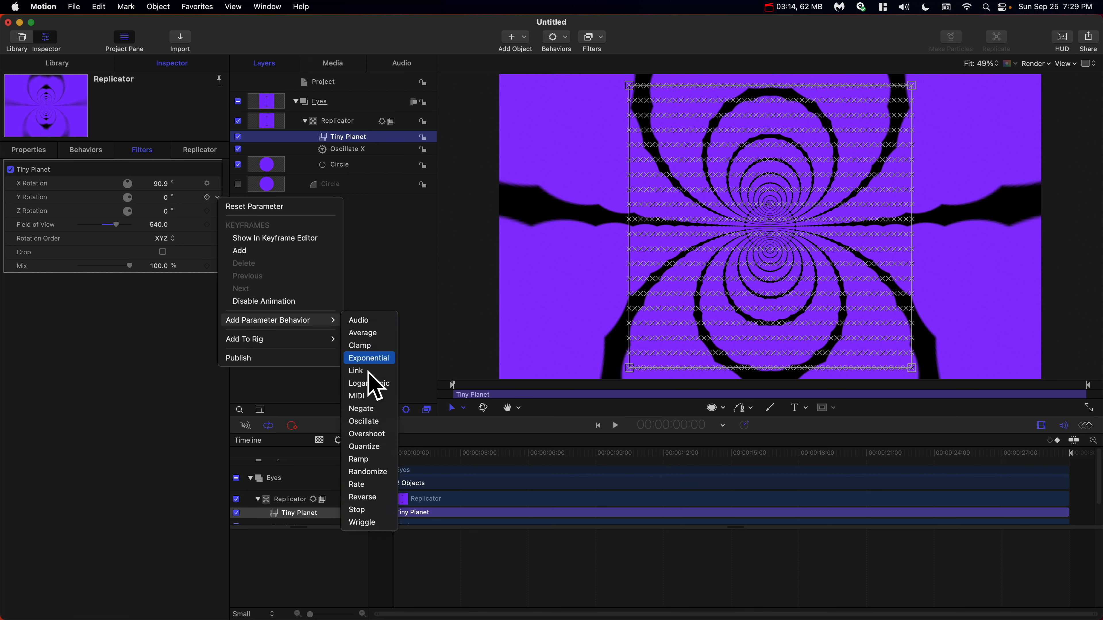
left_click(364, 422)
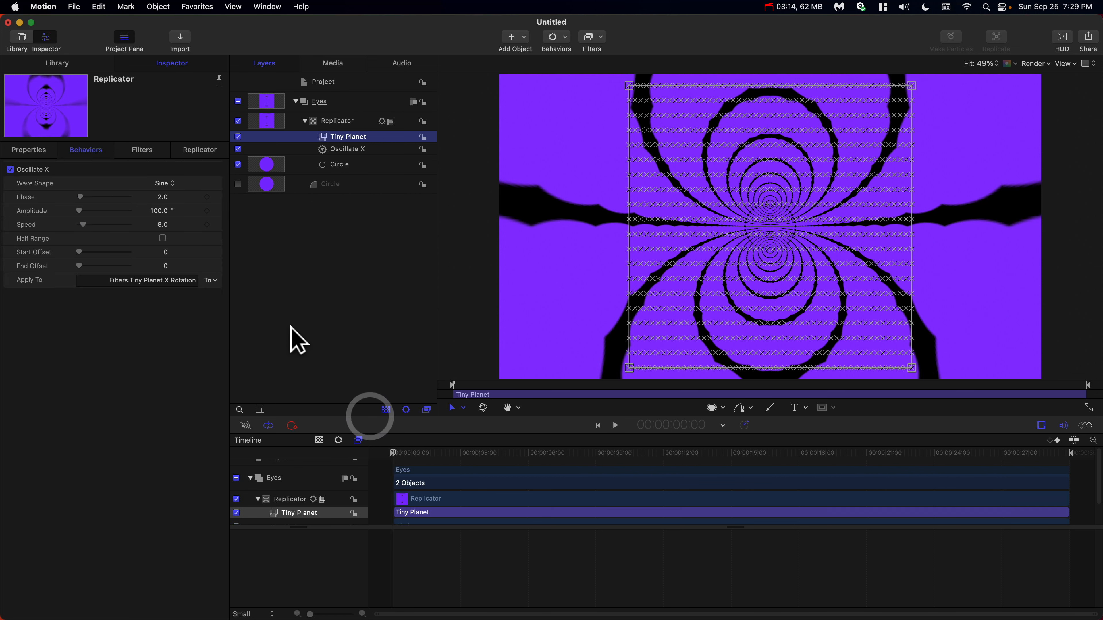
Set the Y Rotation Oscillate behavior's Phase to 2 and its Speed to 8
left_click(165, 197)
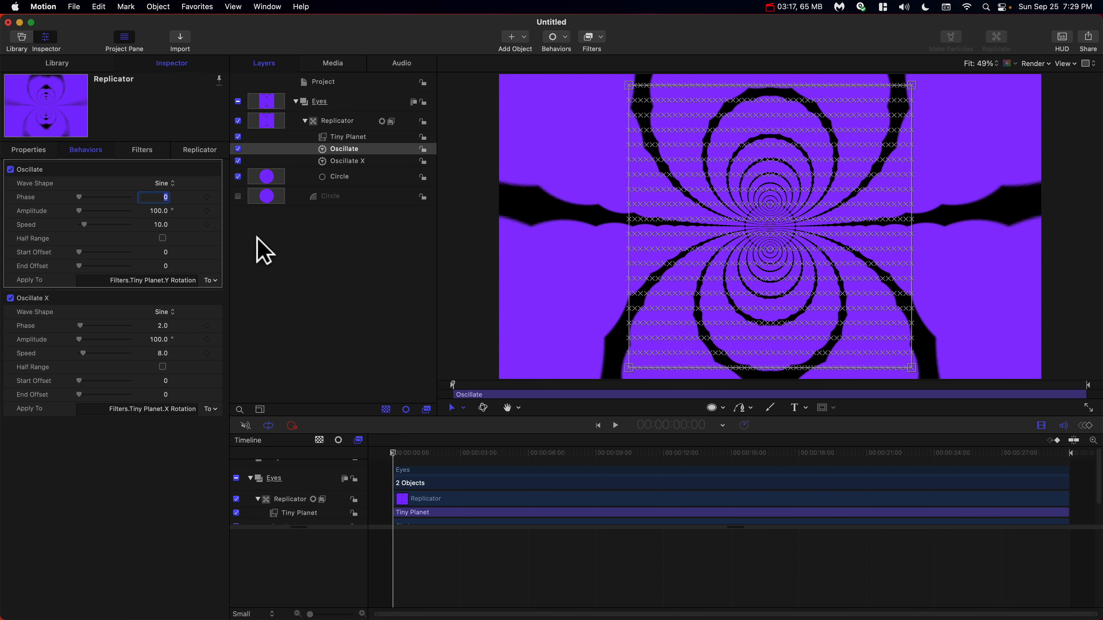
type("2.")
left_click(161, 224)
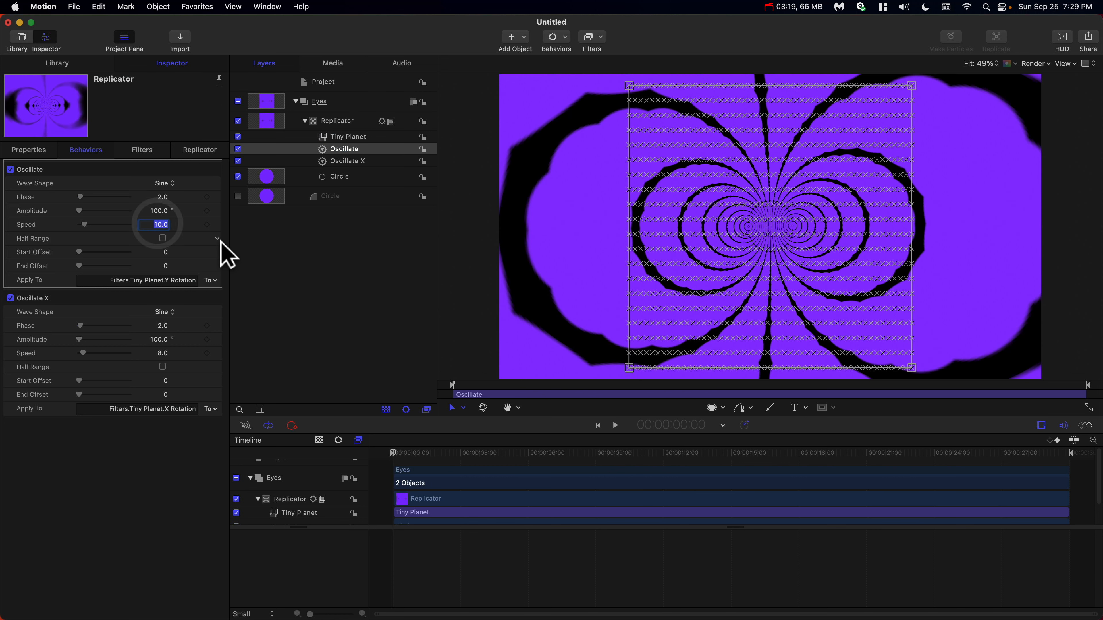
type("8")
key("Return")
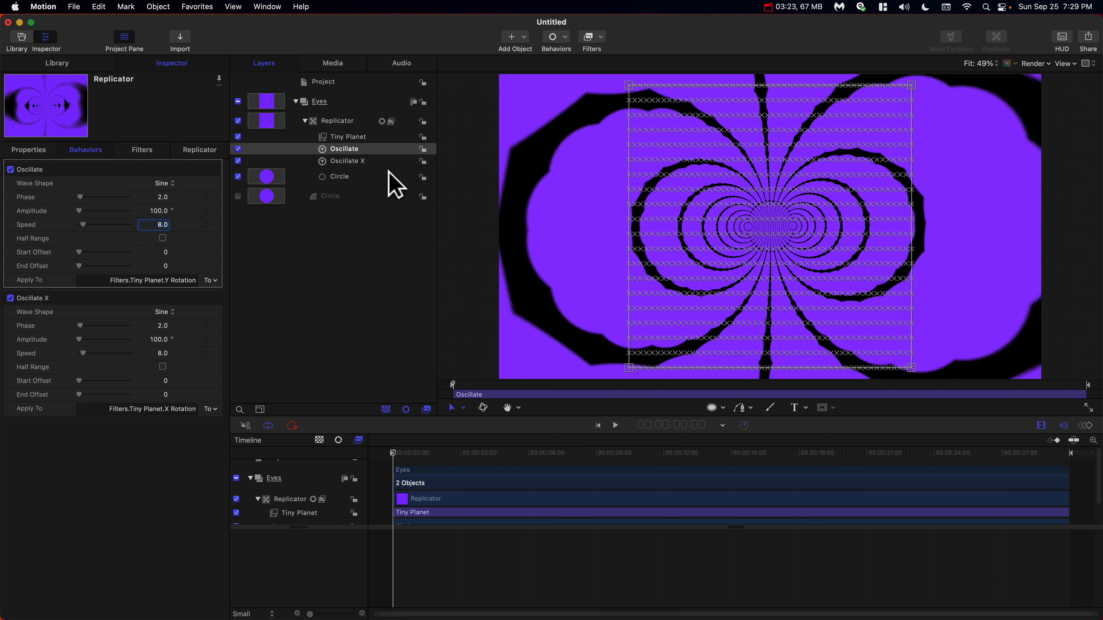
Rename the Y Rotation's Oscillate behavior as Oscillate Y
double_click(372, 150)
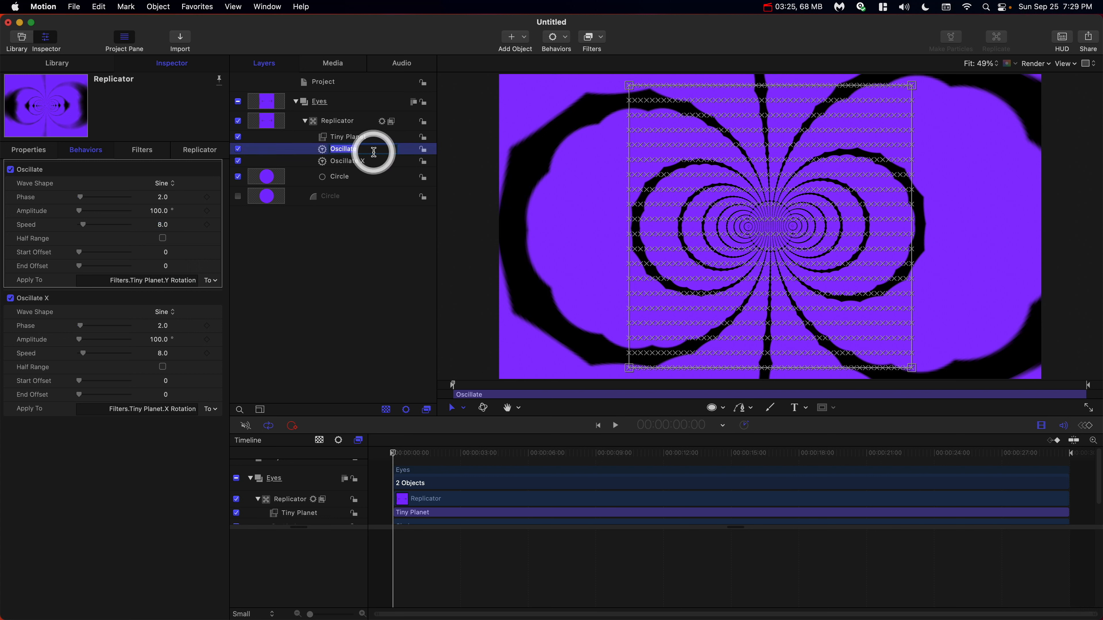
type("Y")
key("Return")
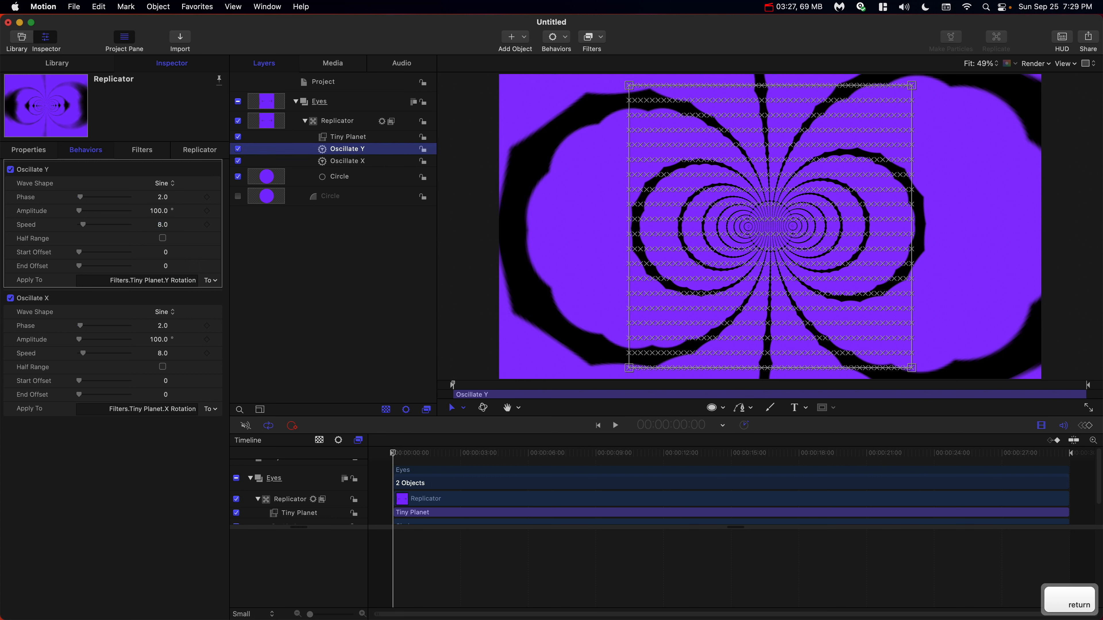
Add an Oscillate parameter behavior to the Tiny Planet filter's Z Rotation
left_click(348, 137)
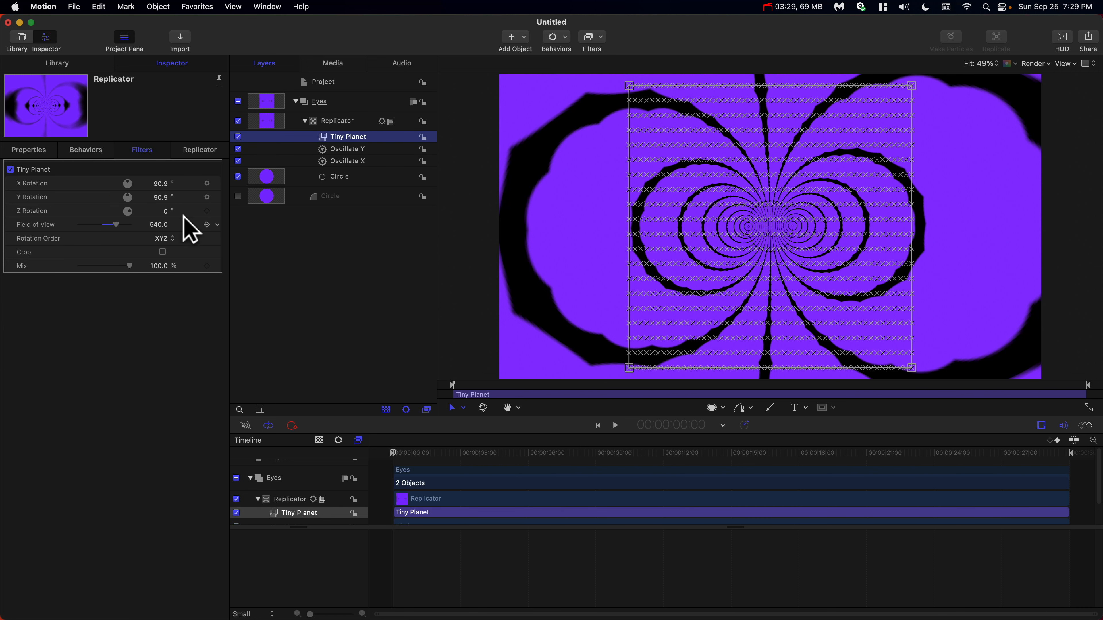
left_click(218, 212)
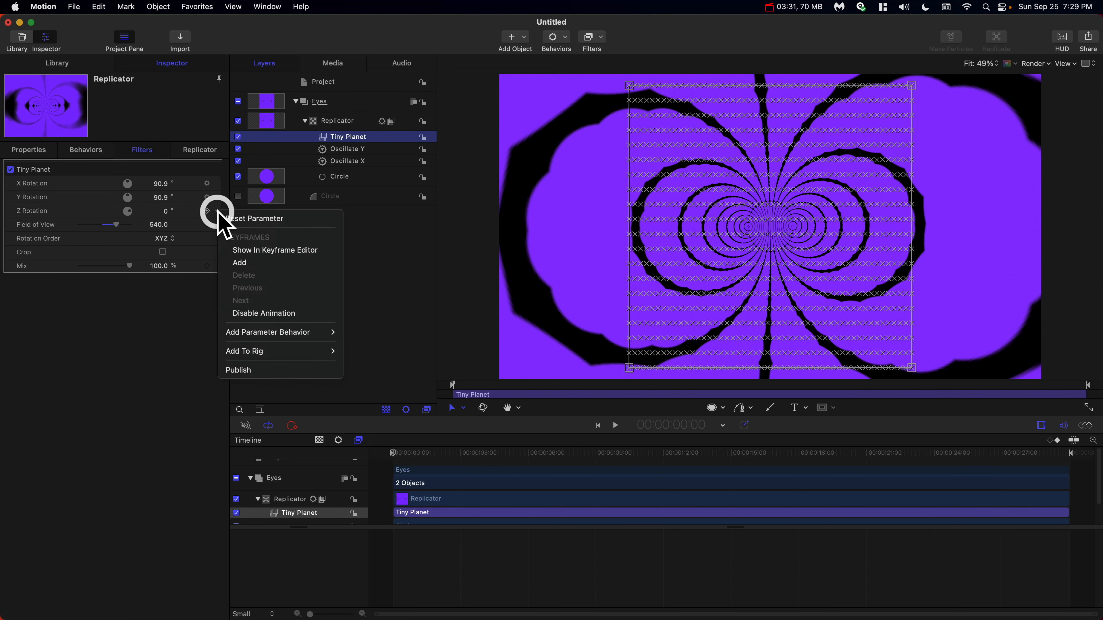
mouse_move(331, 333)
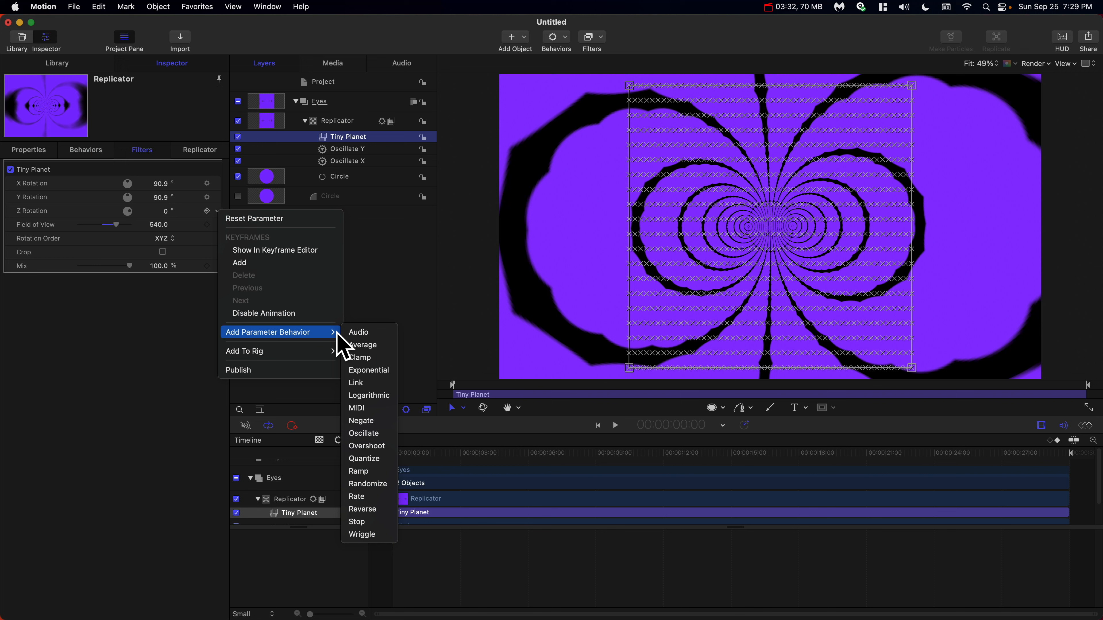
left_click(366, 433)
Set the Z Rotation Oscillate behavior's Phase to 4 and its Speed to 4
left_click(167, 202)
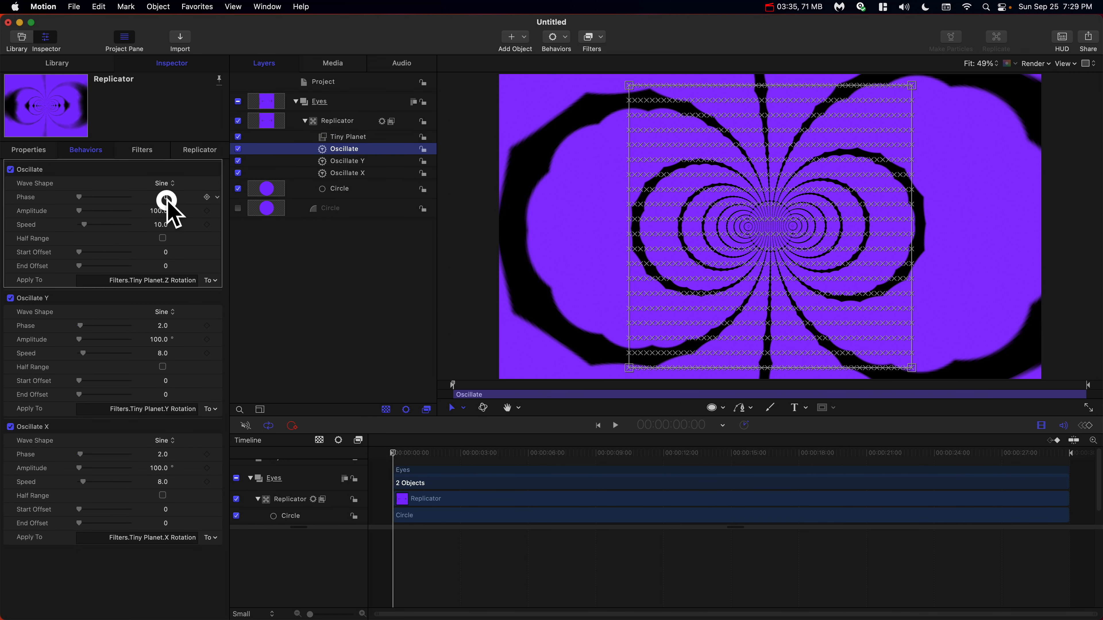
type("4")
key("Return")
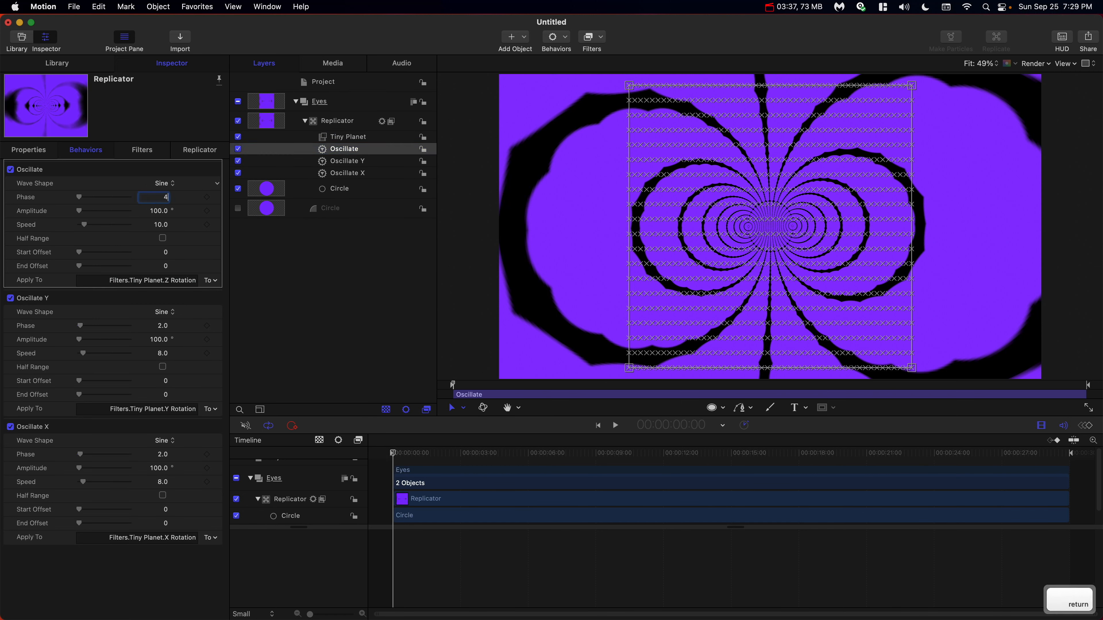
left_click(154, 225)
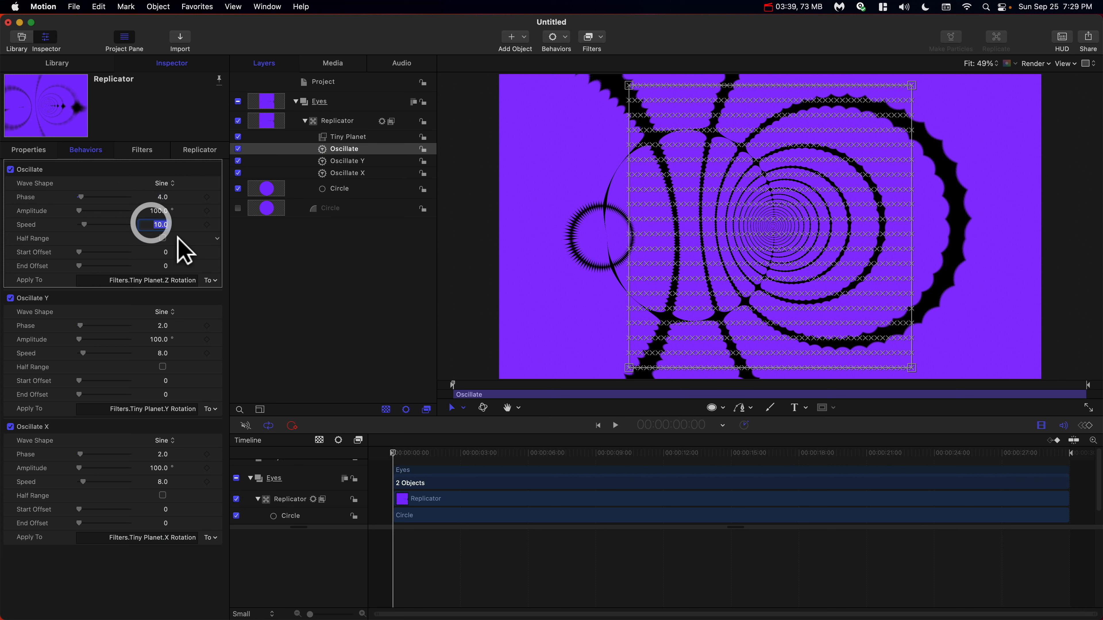
type("4")
key("Return")
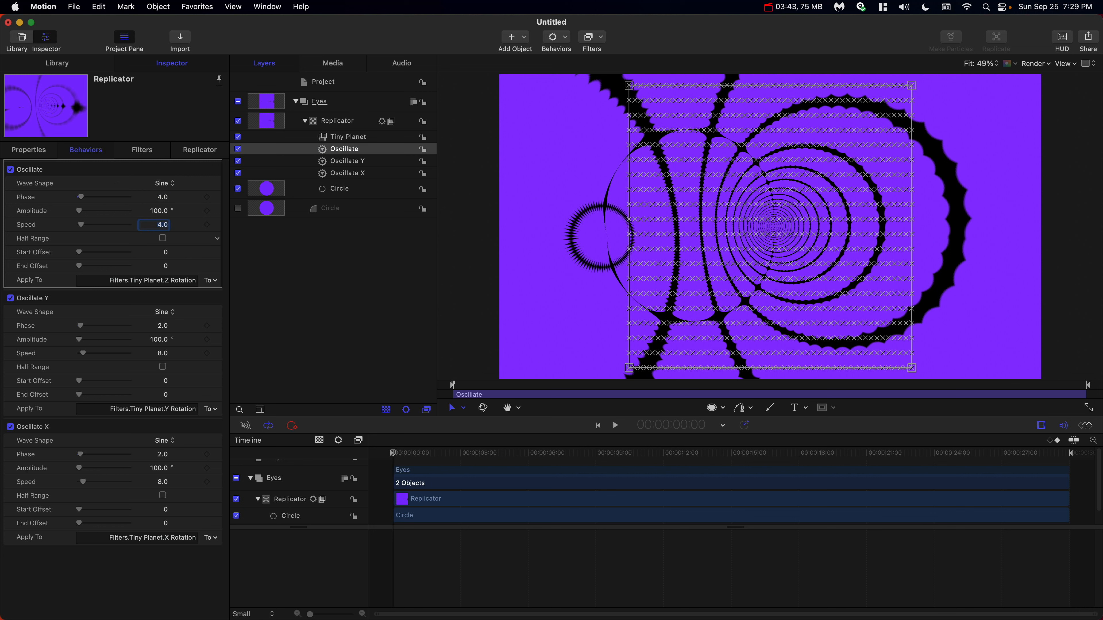
Rename the Z Rotation's Oscillate behavior as Oscillate Z
double_click(359, 149)
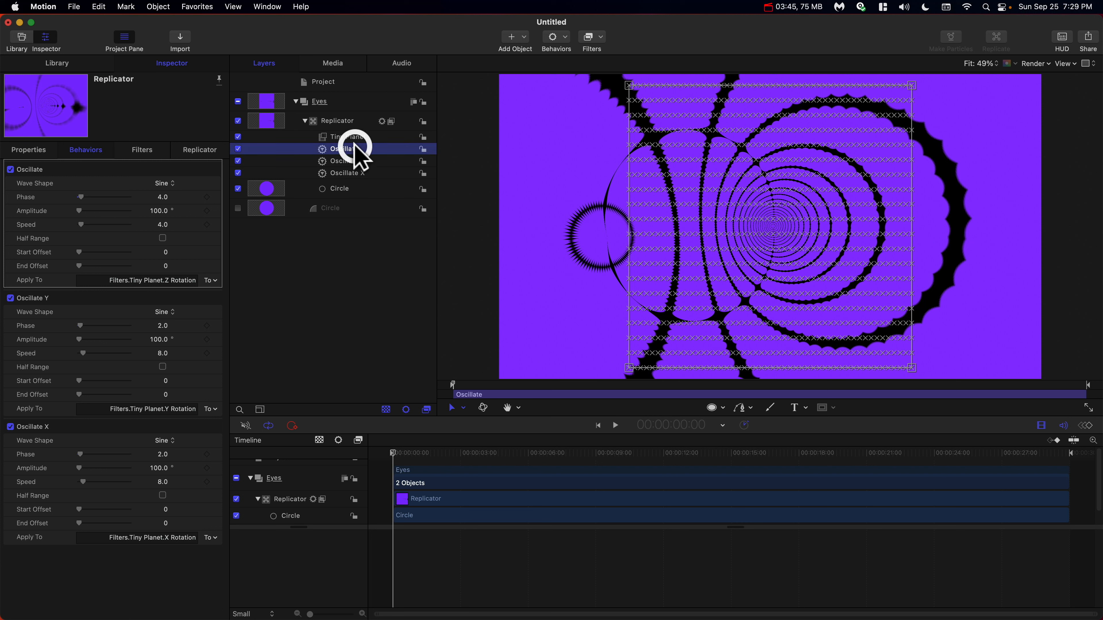
type("Z")
key("Return")
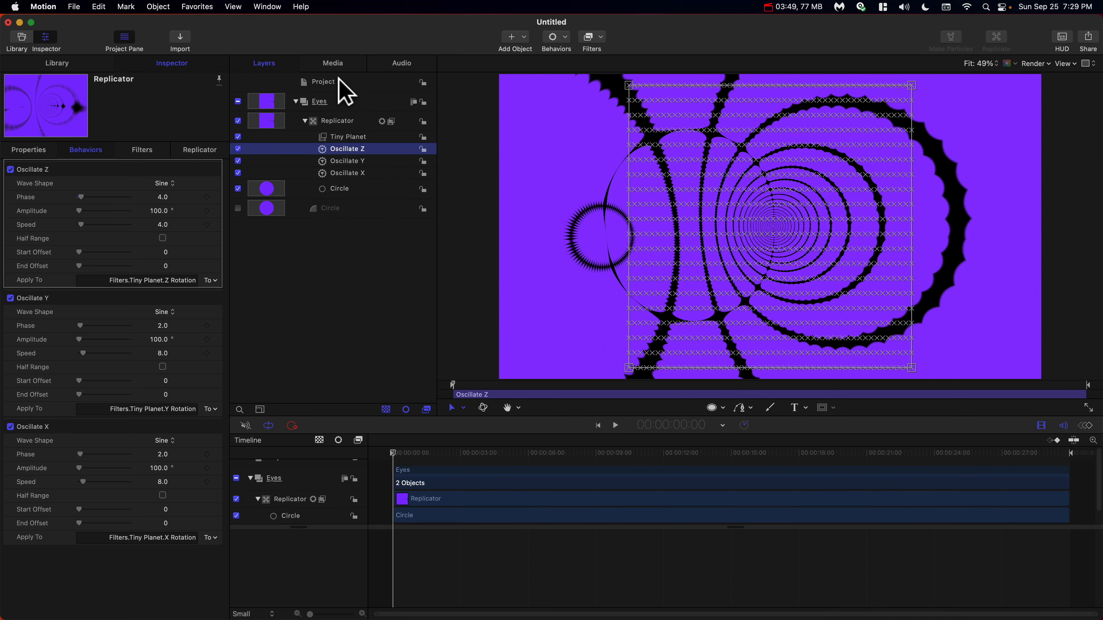
Add the audio file Journey's Friend Mastered 1.wav from the project media to the composition
left_click(341, 122)
left_click(332, 63)
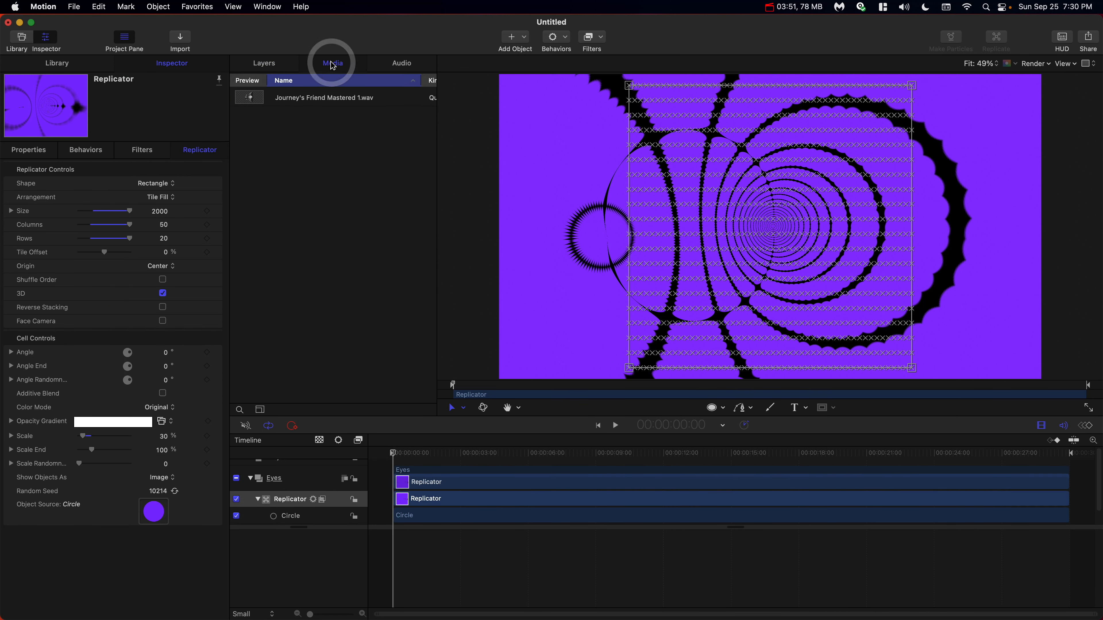
left_click_drag(320, 98, 590, 224)
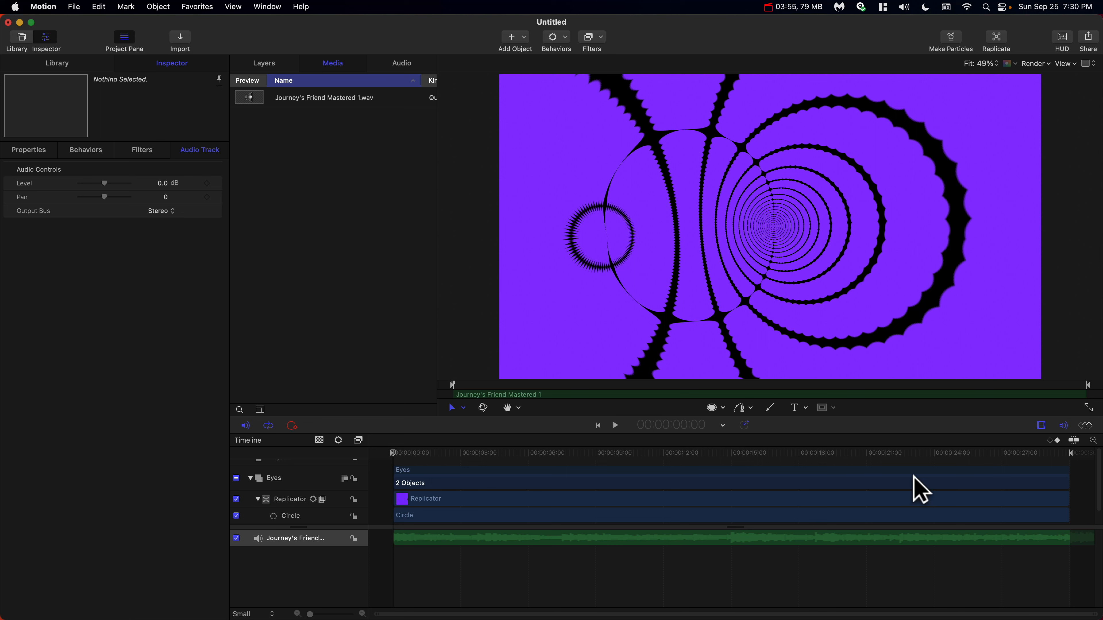
Hide and show again the audio timeline, and do the same with the video timeline
left_click(1068, 424)
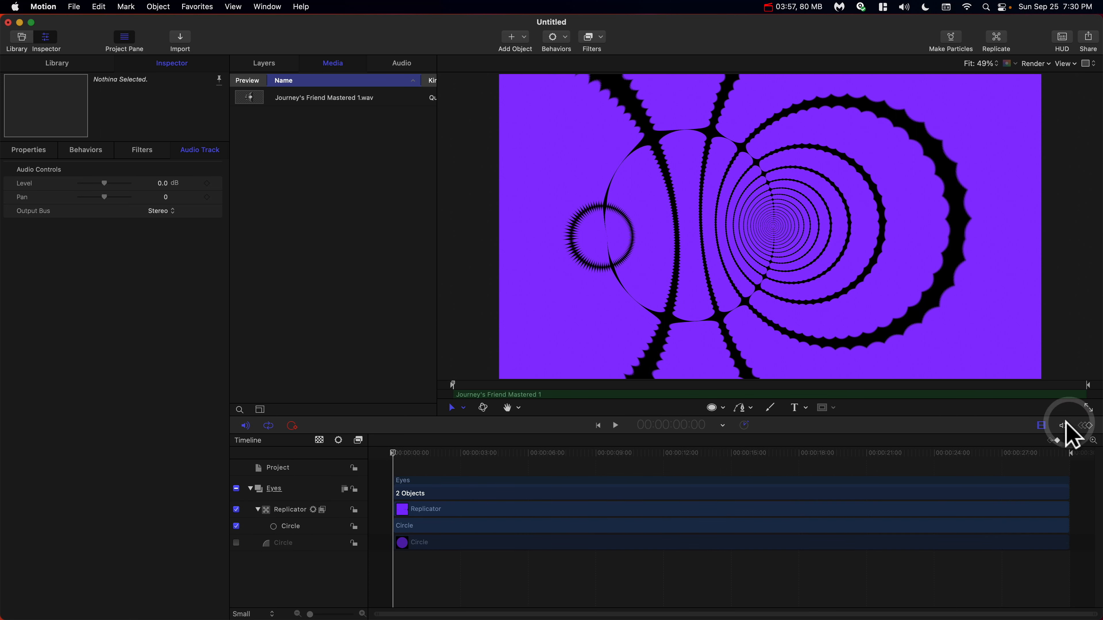
left_click(1066, 425)
left_click(1041, 425)
left_click(1042, 428)
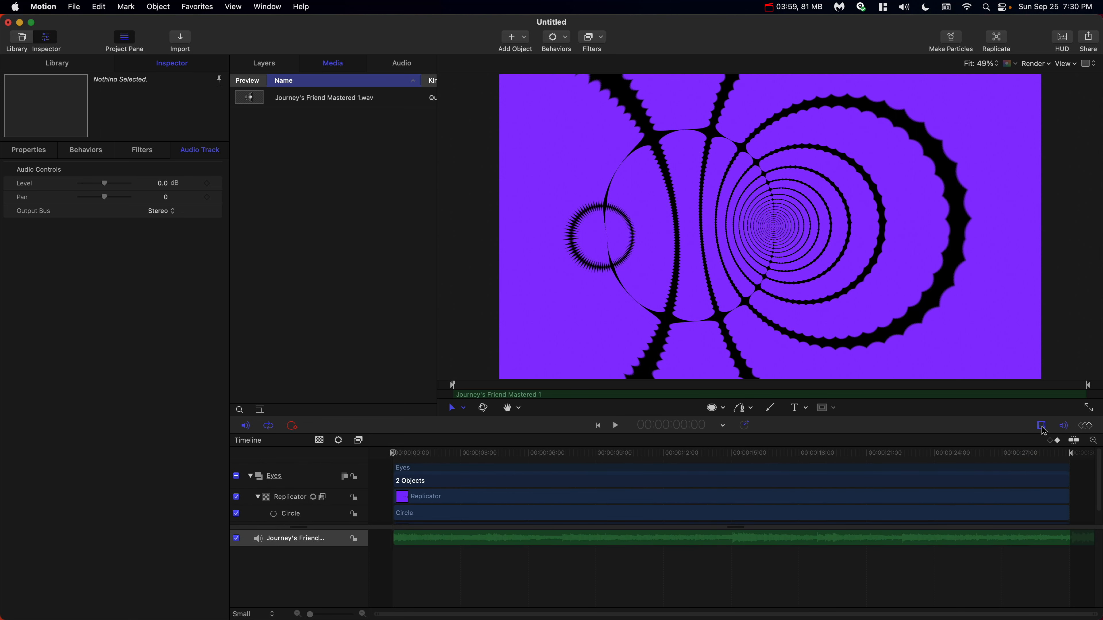
Add a Sequence Replicator behavior to the Replicator in the Eyes group
left_click(281, 72)
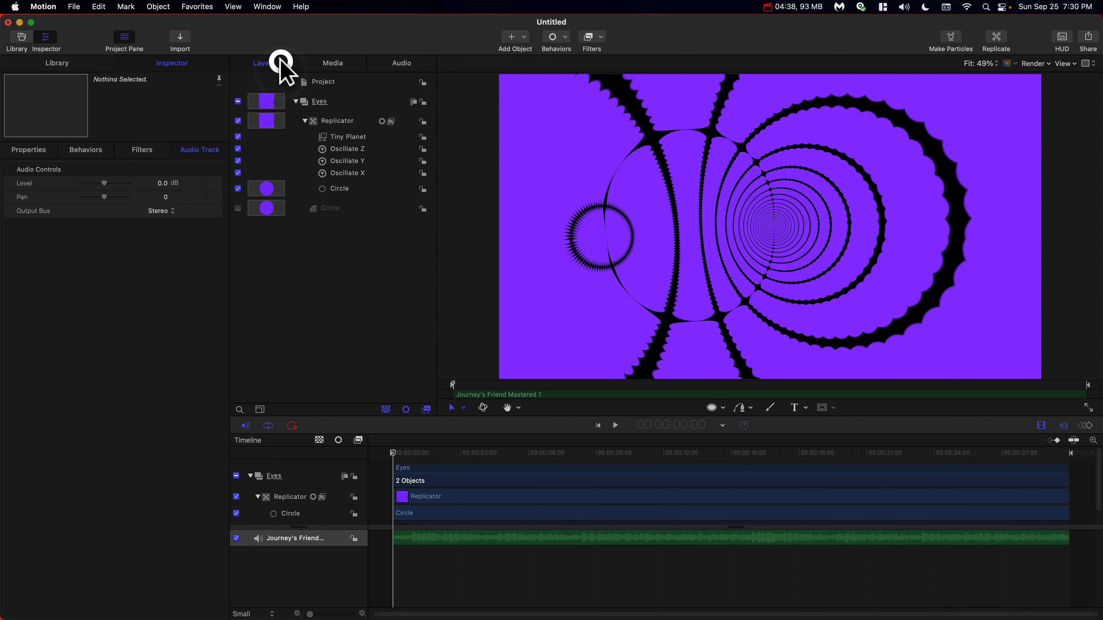
left_click(351, 125)
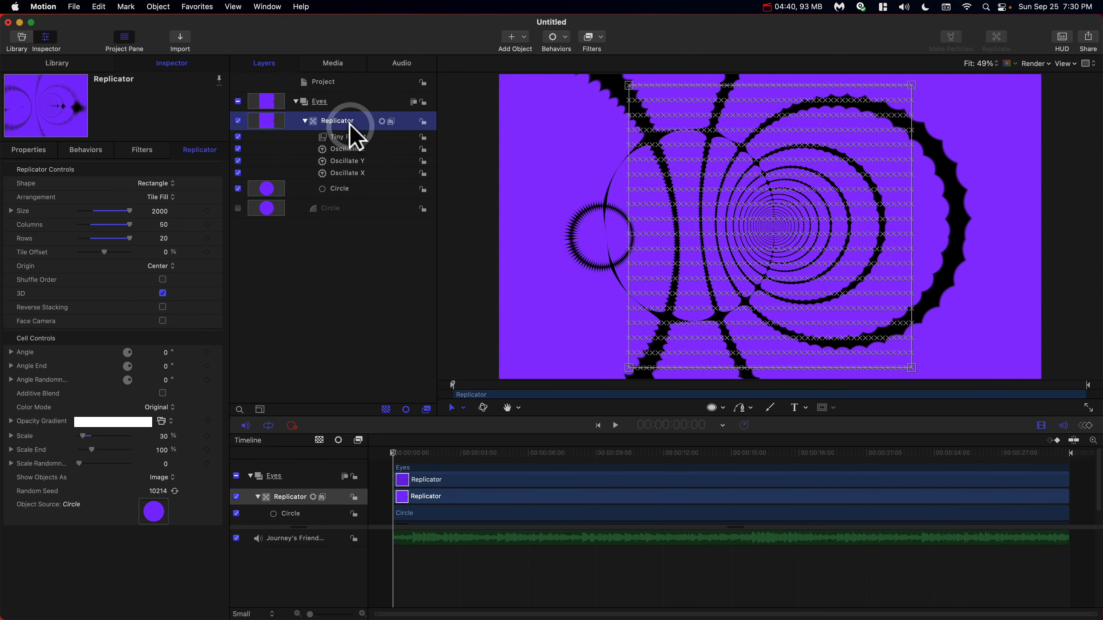
left_click(565, 40)
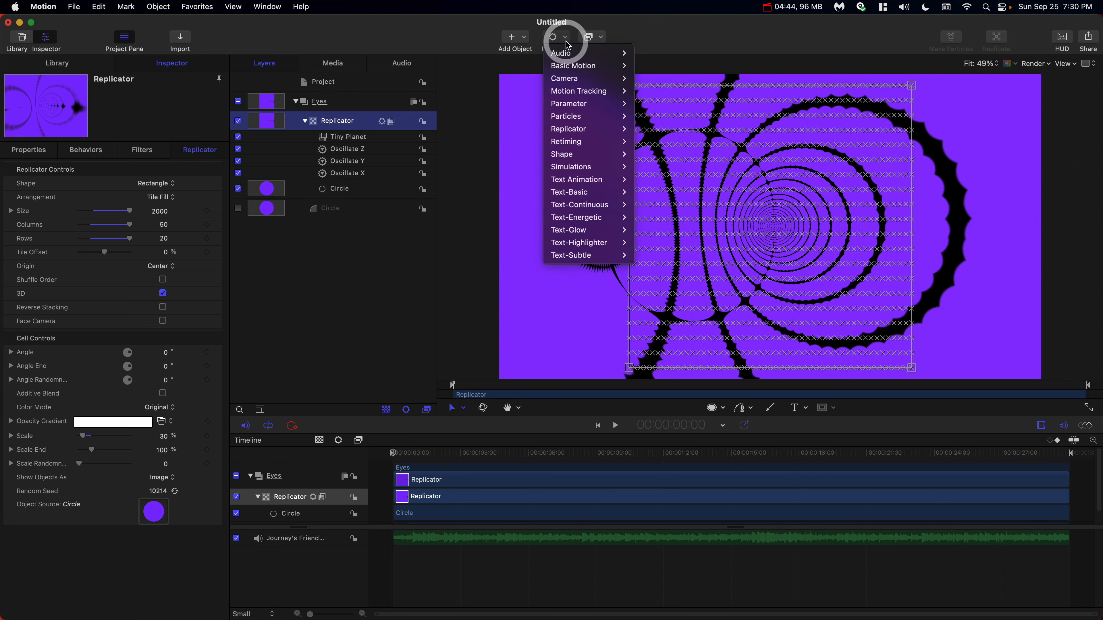
mouse_move(584, 129)
left_click(664, 126)
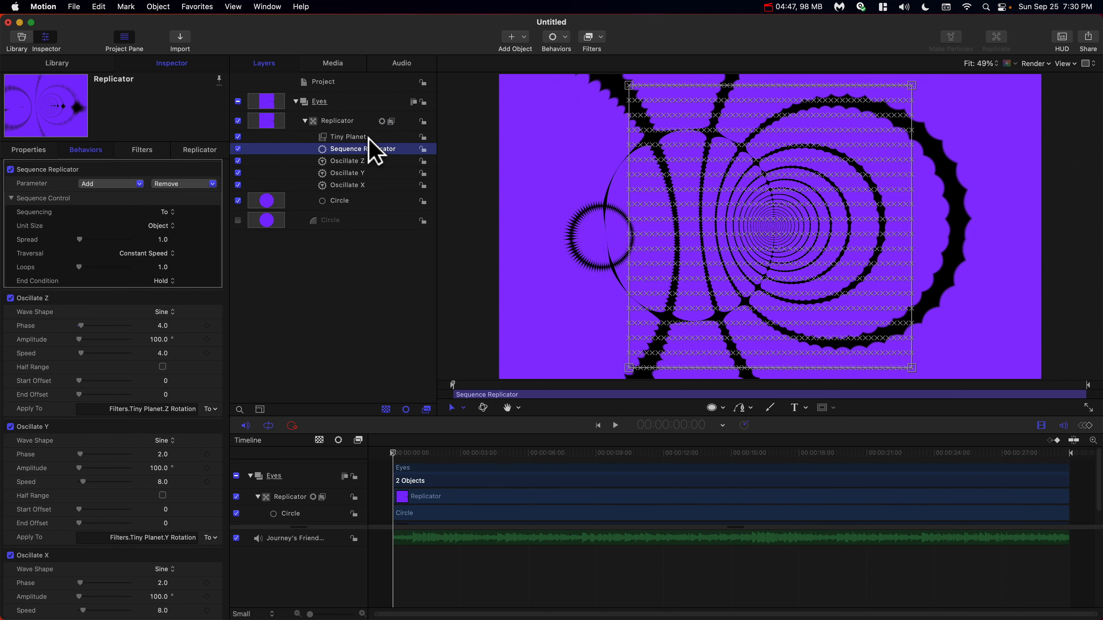
Rename the Replicator's Sequence Replicator behavior as Sequence Opacity
double_click(352, 151)
left_click(363, 150)
left_click_drag(364, 150, 406, 153)
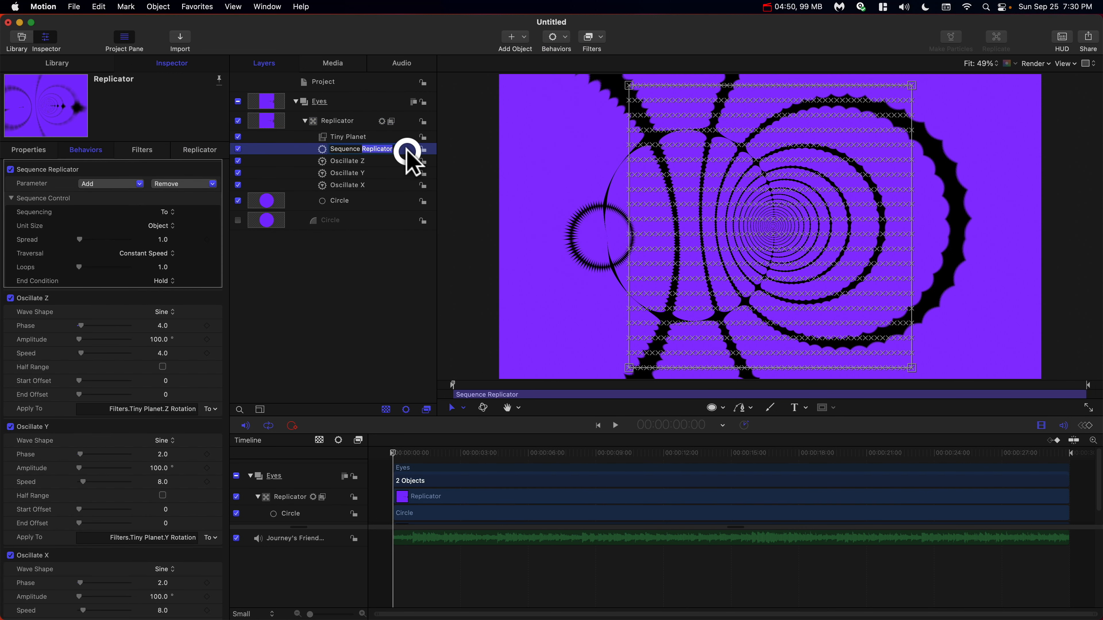
type("Opacity")
key("Return")
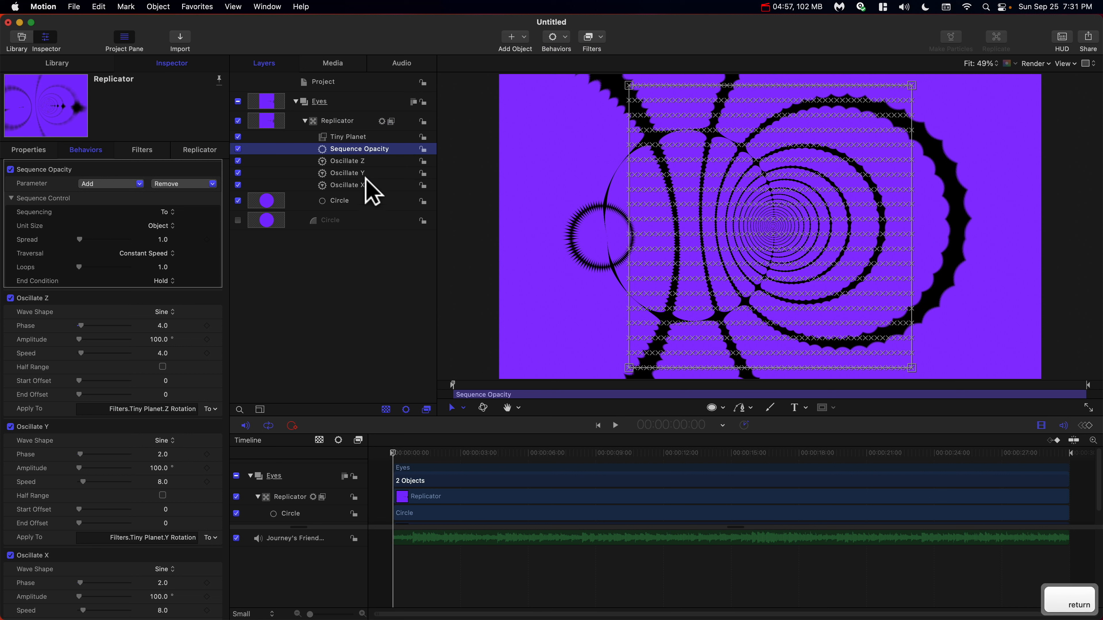
Add the Opacity parameter to the Sequence Opacity behavior and set it to 20%
left_click(90, 184)
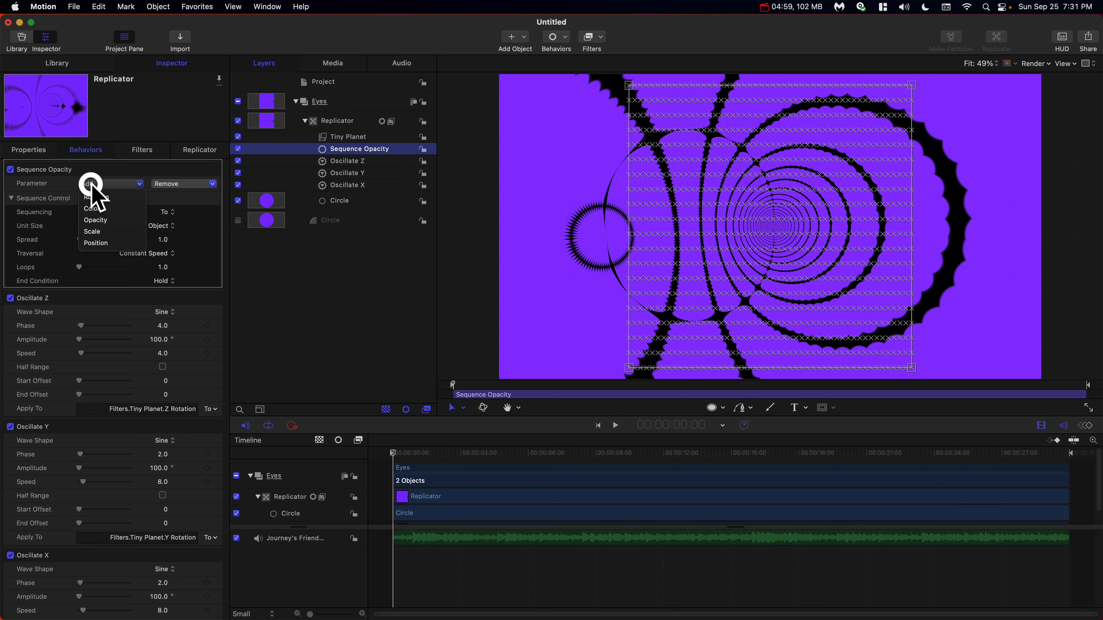
left_click(97, 220)
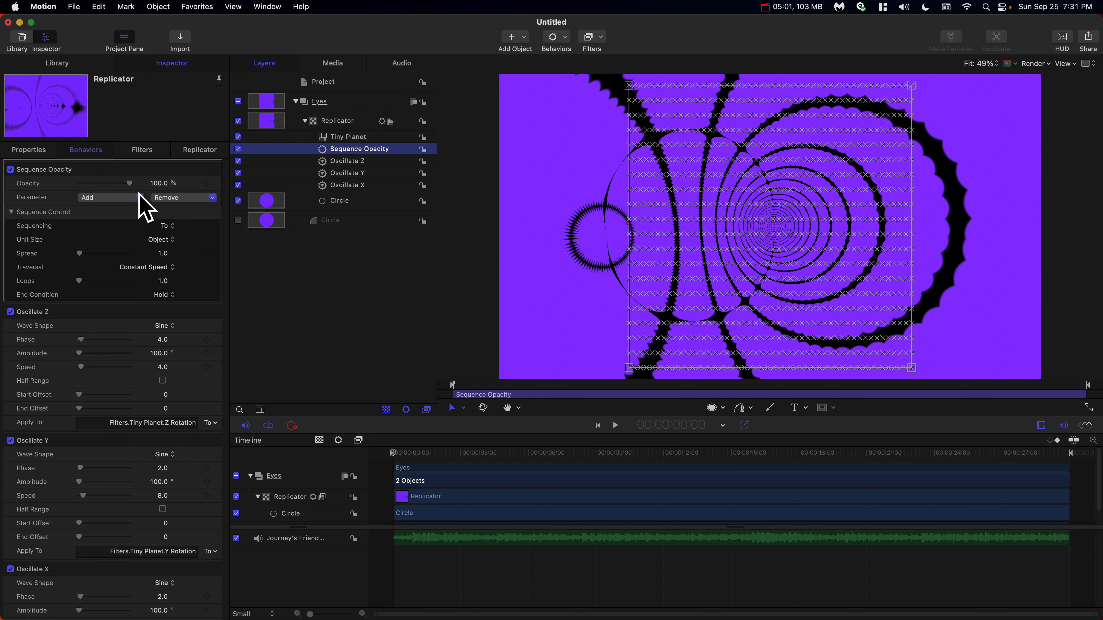
left_click(157, 183)
type("20")
key("Return")
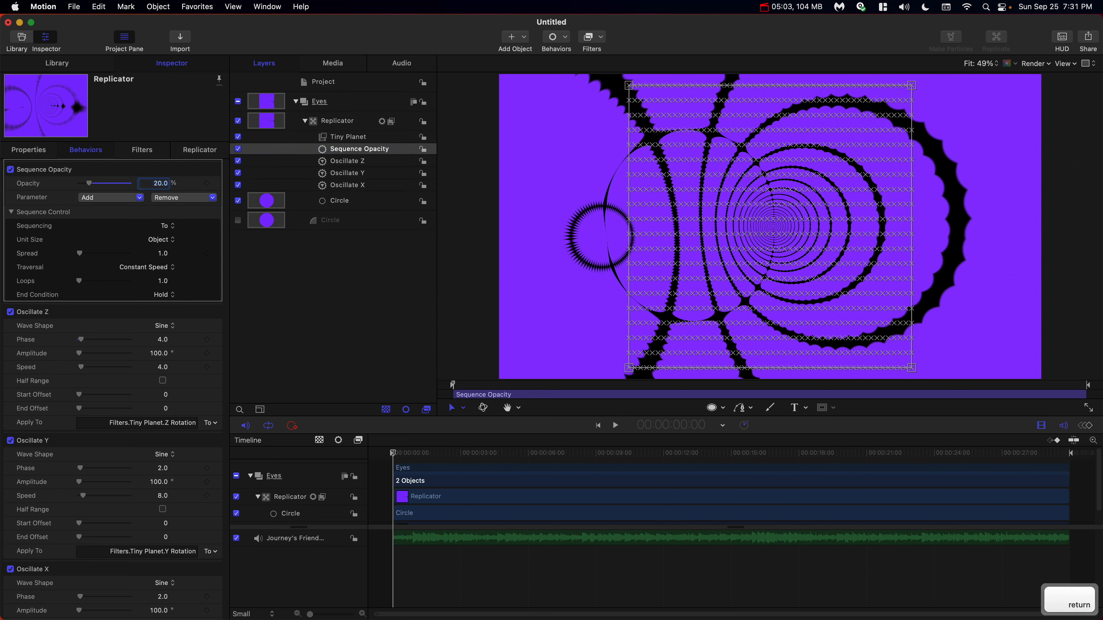
Set the Sequence Opacity behavior's Sequencing to Through and its Spread to 25 with the Object unit size
left_click(169, 226)
left_click(168, 246)
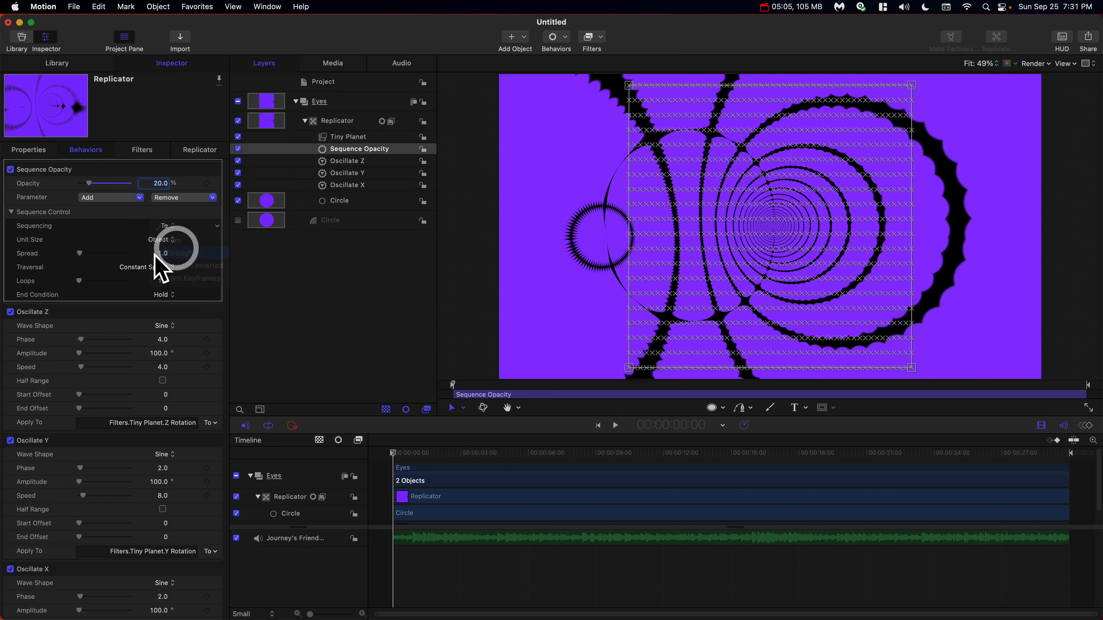
left_click(158, 241)
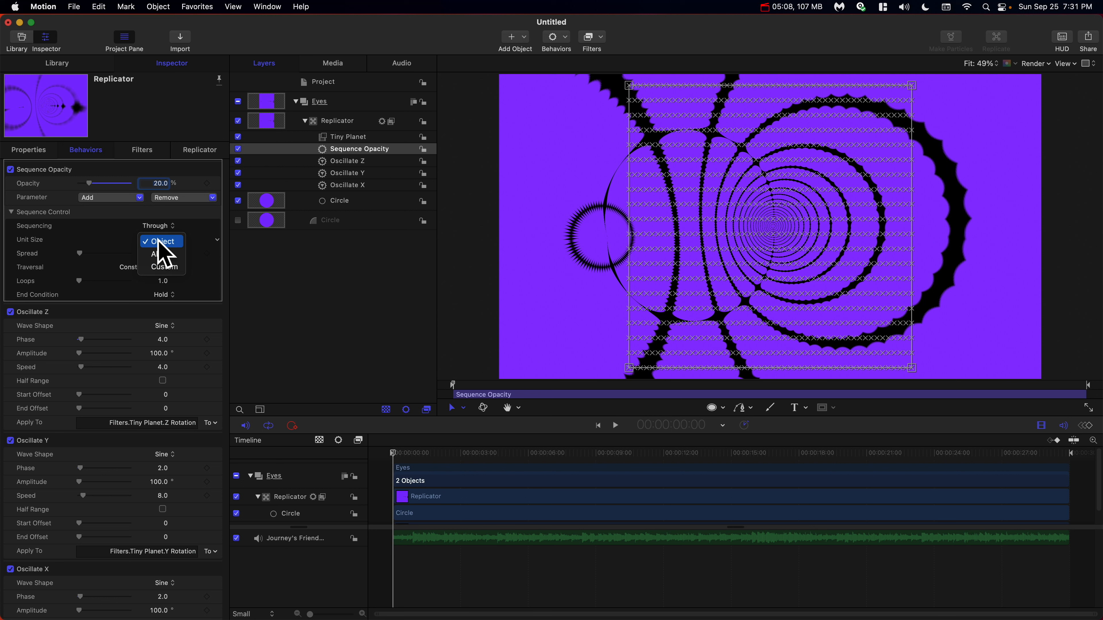
left_click(159, 241)
left_click(159, 253)
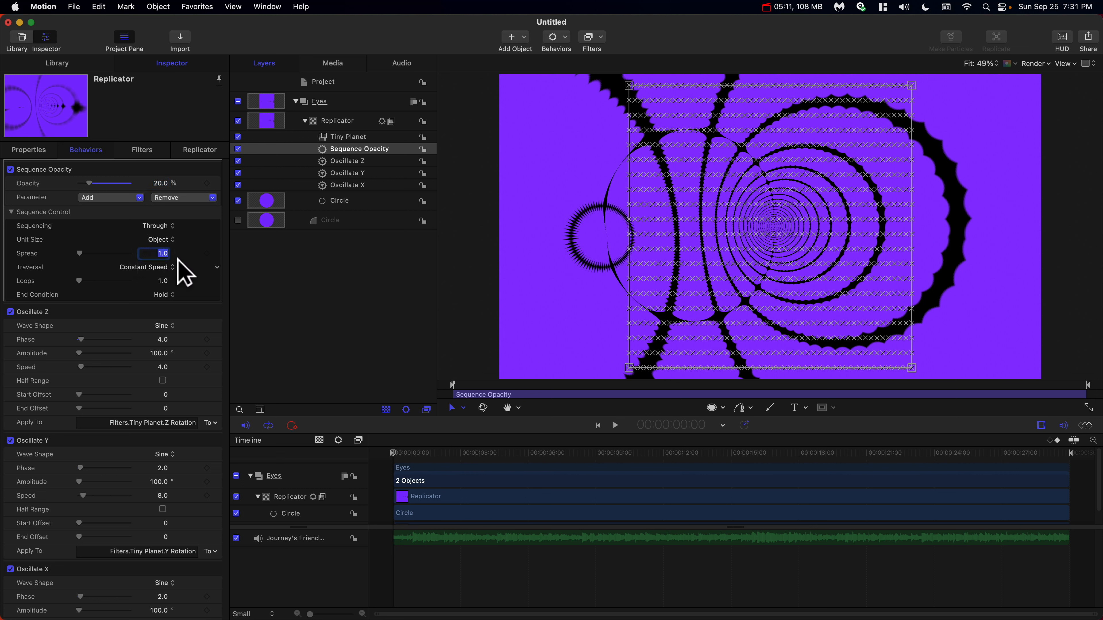
type("25")
key("Return")
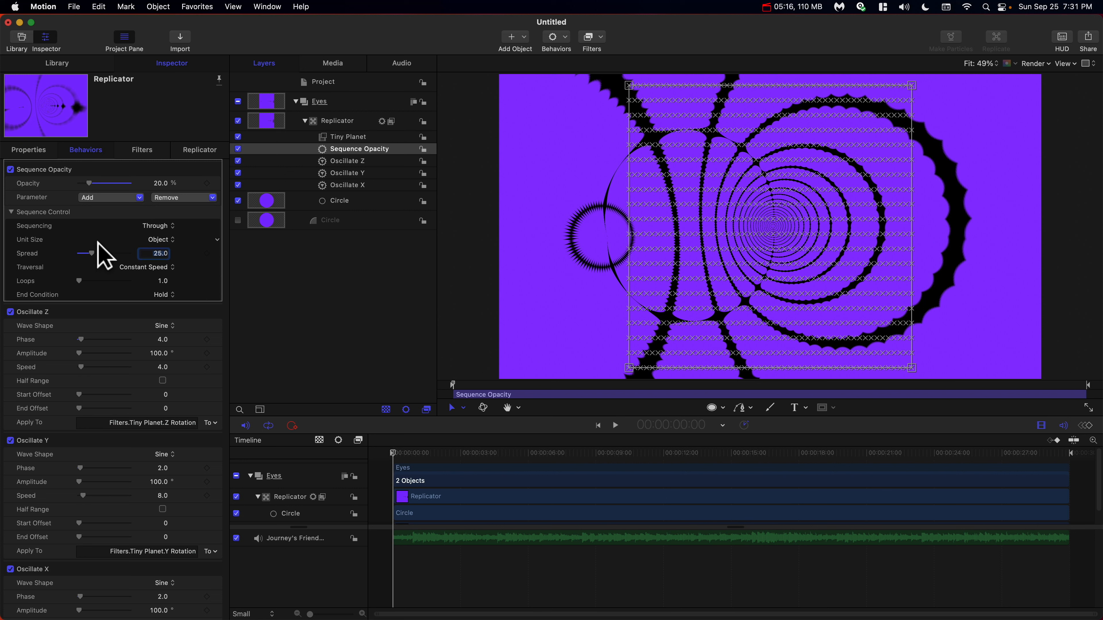
Set the Sequence Opacity behavior's Unit Size to All and its Traversal to Custom
left_click(170, 240)
left_click(172, 252)
left_click(173, 256)
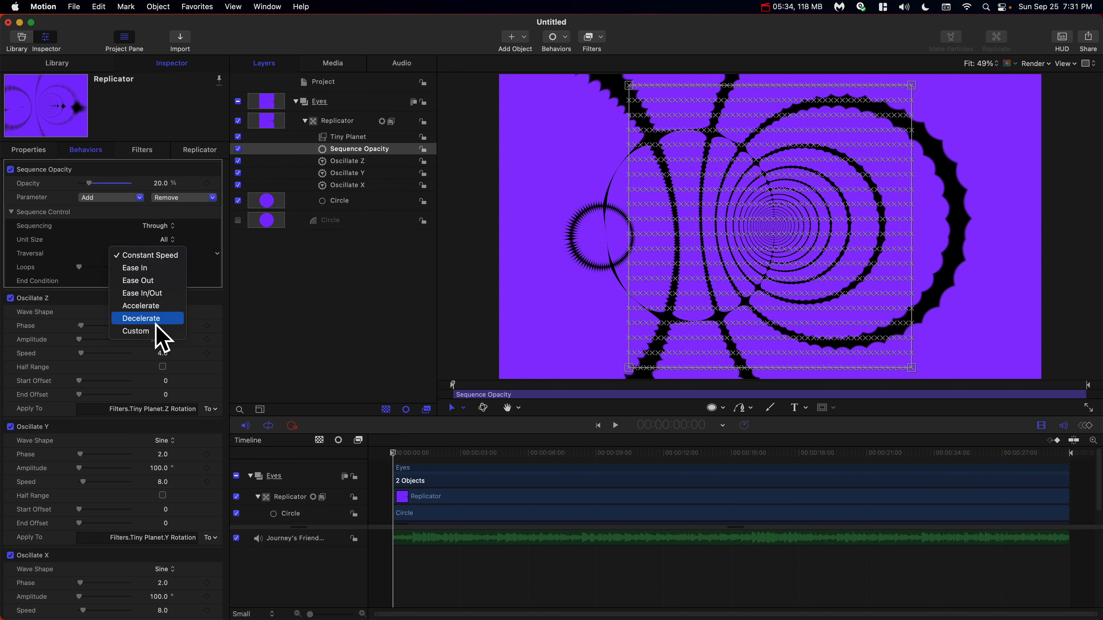
left_click(156, 330)
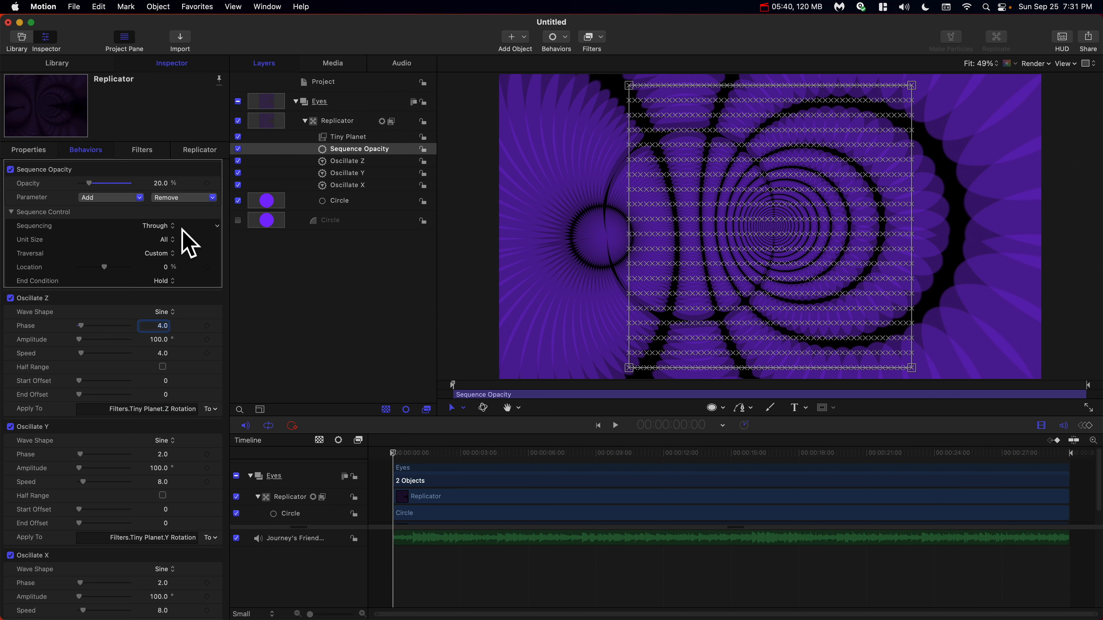
Add a second Sequence Replicator behavior to the Replicator and rename it as Sequence Scale
left_click(398, 121)
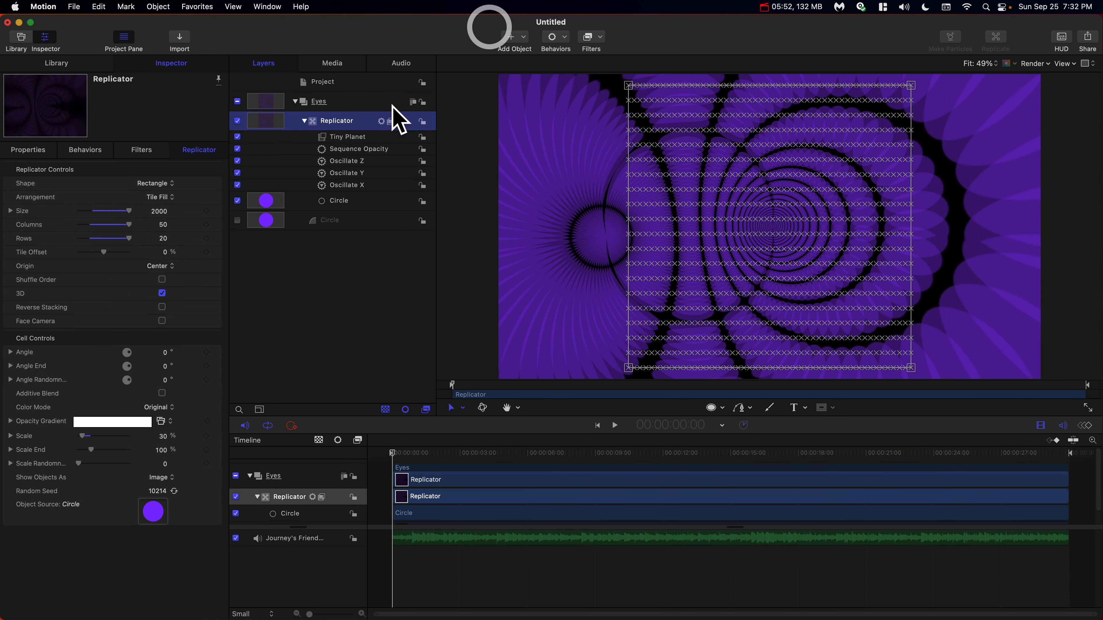
left_click(347, 121)
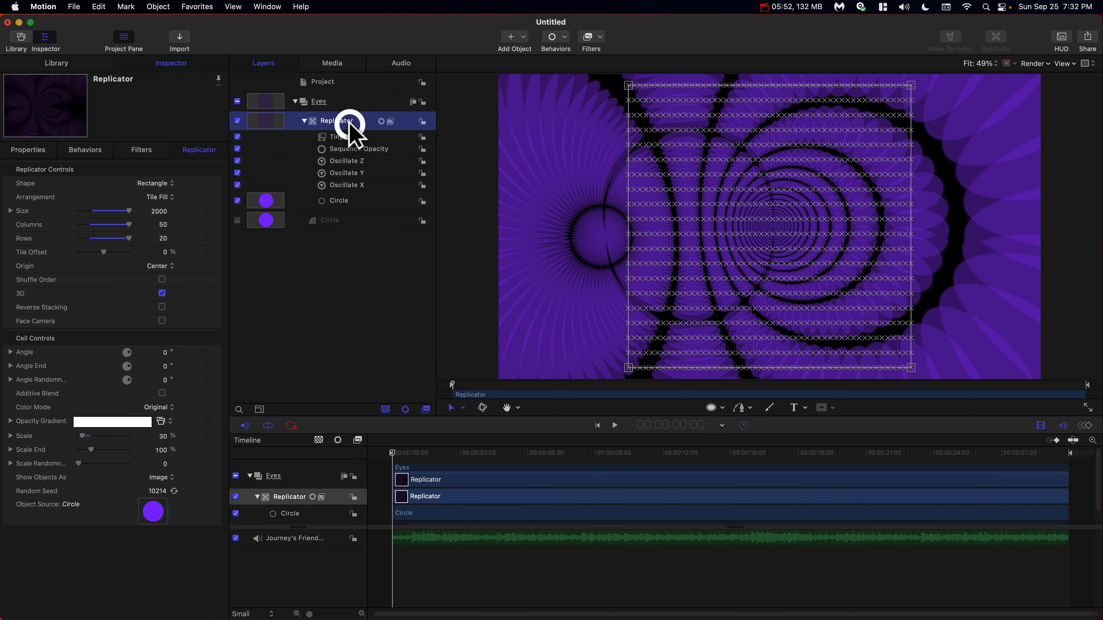
left_click(565, 32)
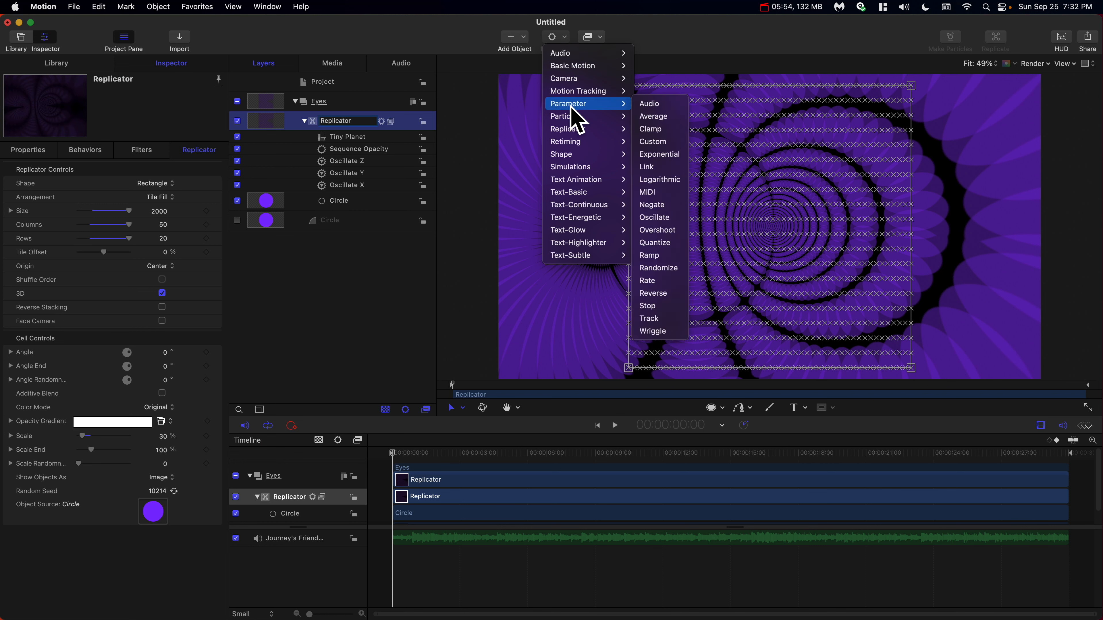
mouse_move(573, 129)
left_click(668, 130)
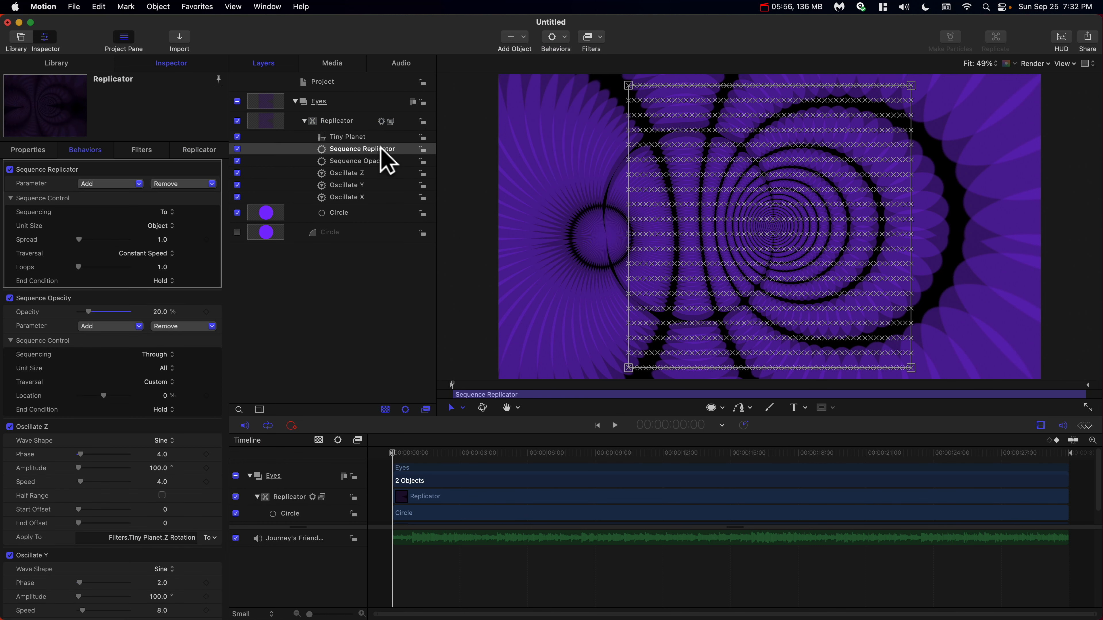
double_click(382, 150)
type("Scale")
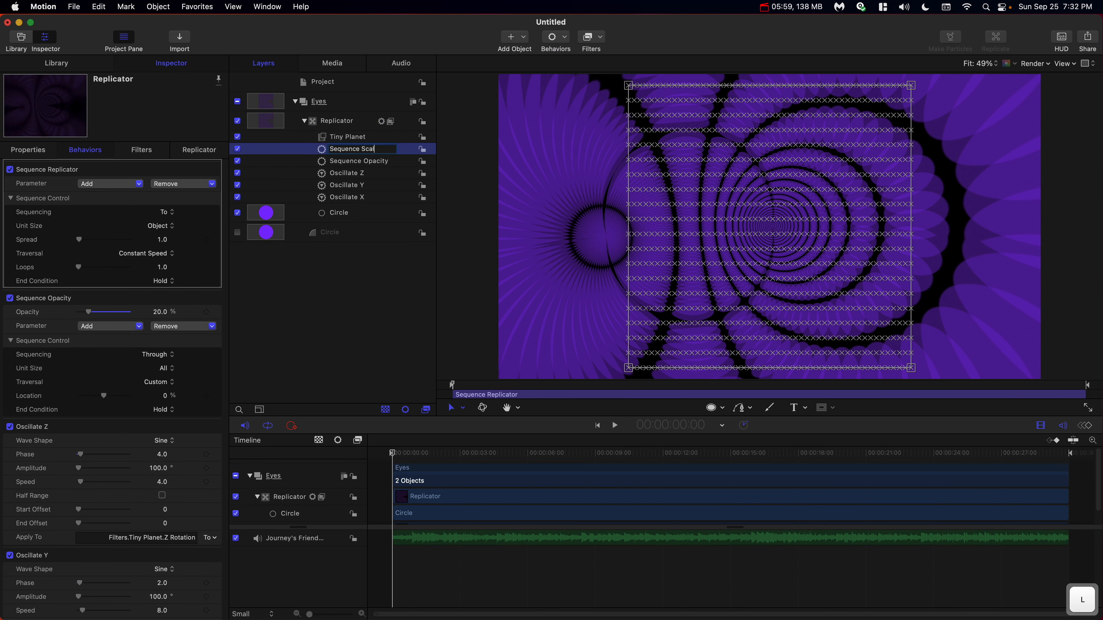
key("Return")
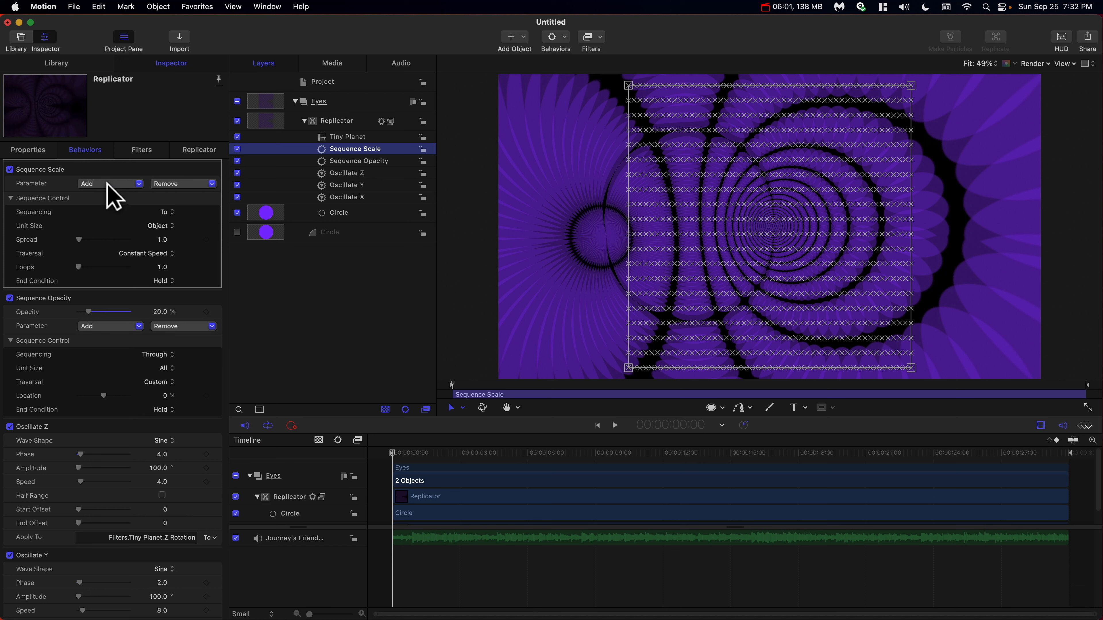
Add the Scale parameter to the Sequence Scale behavior and set it to 10%
left_click(92, 185)
left_click(101, 231)
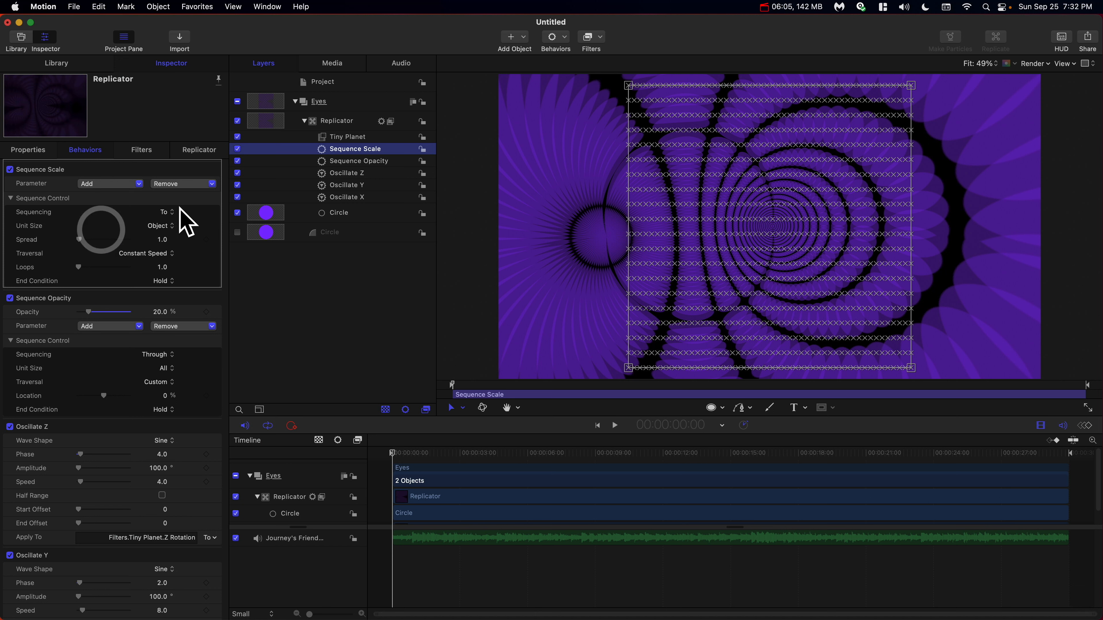
left_click(162, 183)
type("100")
key("Return")
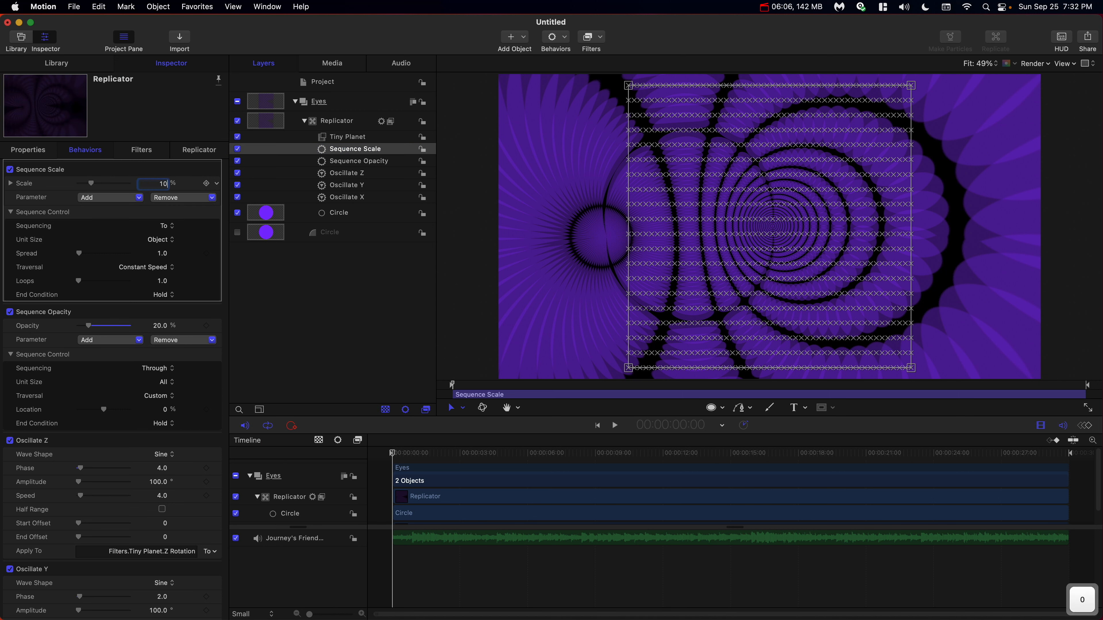
Set the Sequence Scale behavior's Sequencing to Through and its Spread to 25 with the Object unit size
left_click(169, 226)
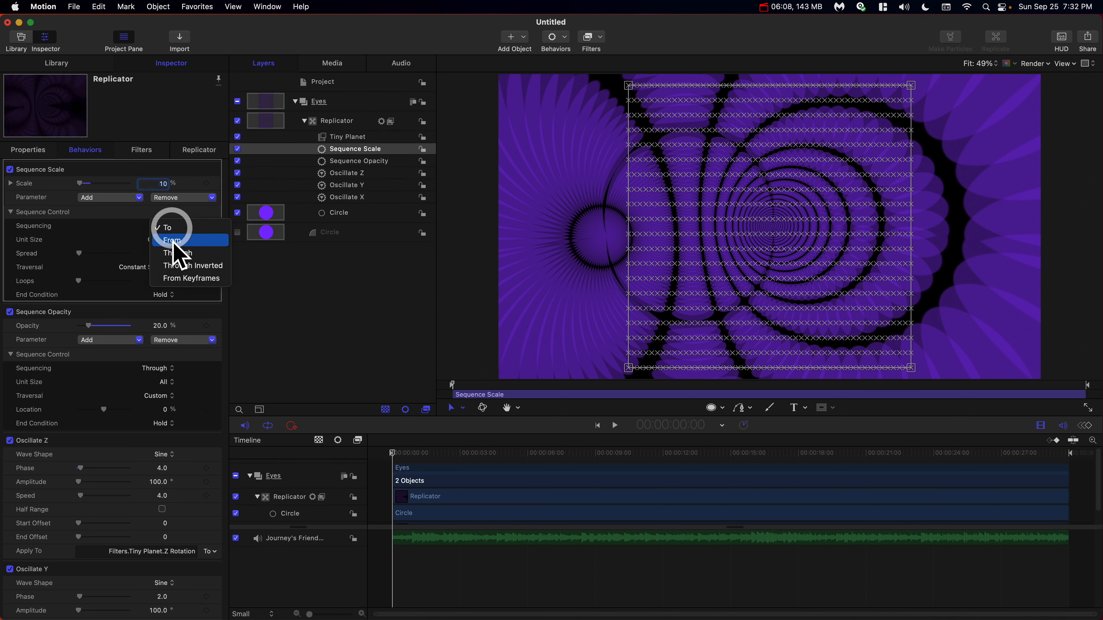
left_click(167, 246)
left_click(161, 240)
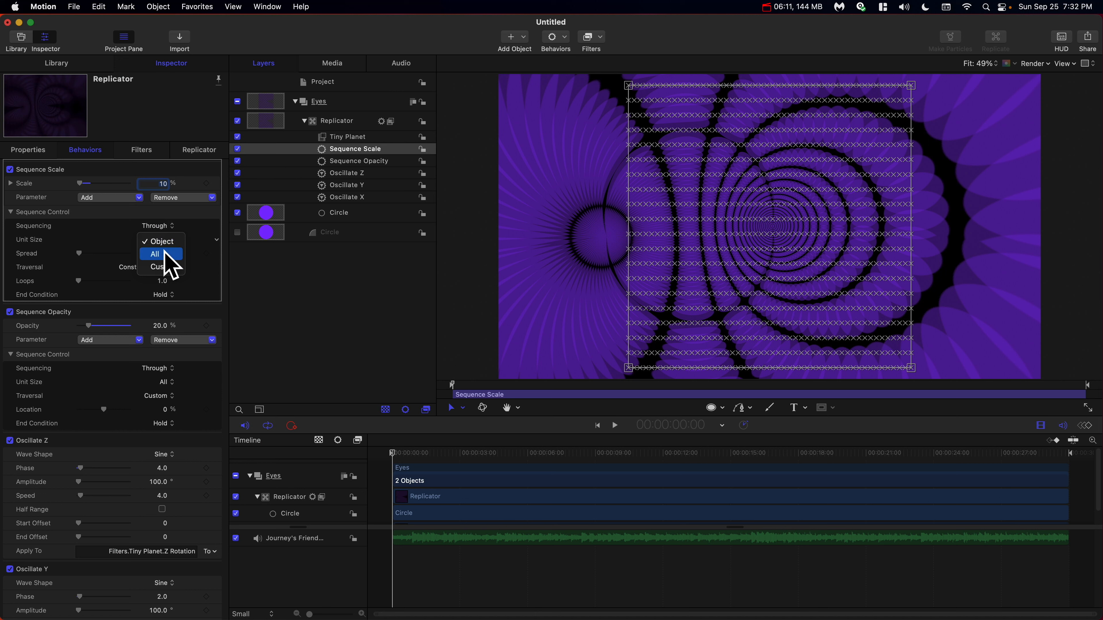
left_click(163, 242)
left_click(161, 254)
type("25")
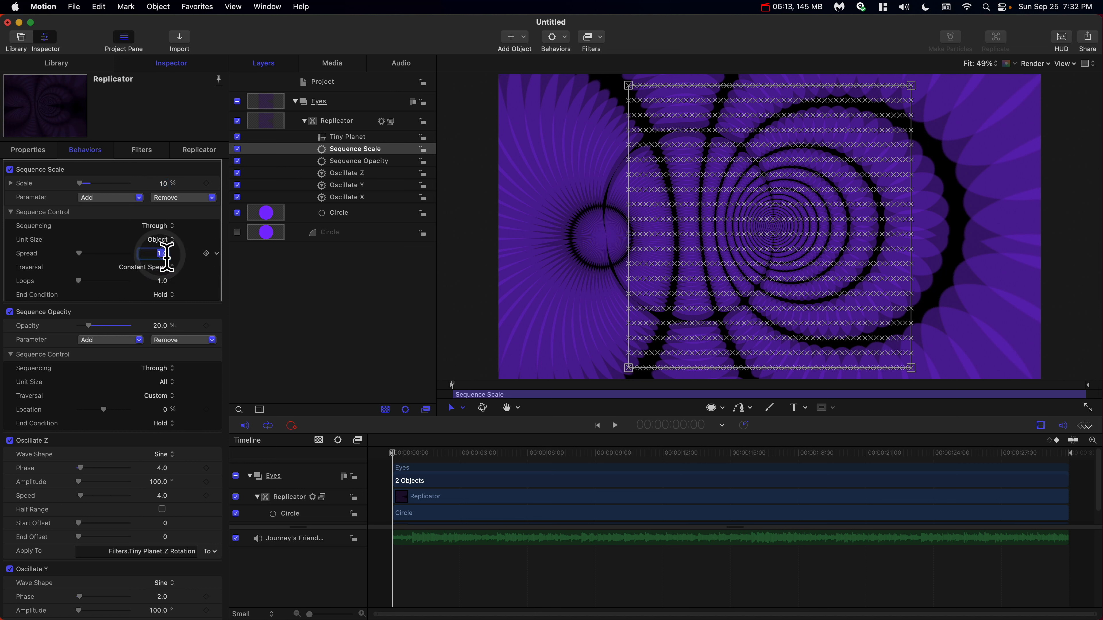
key("Return")
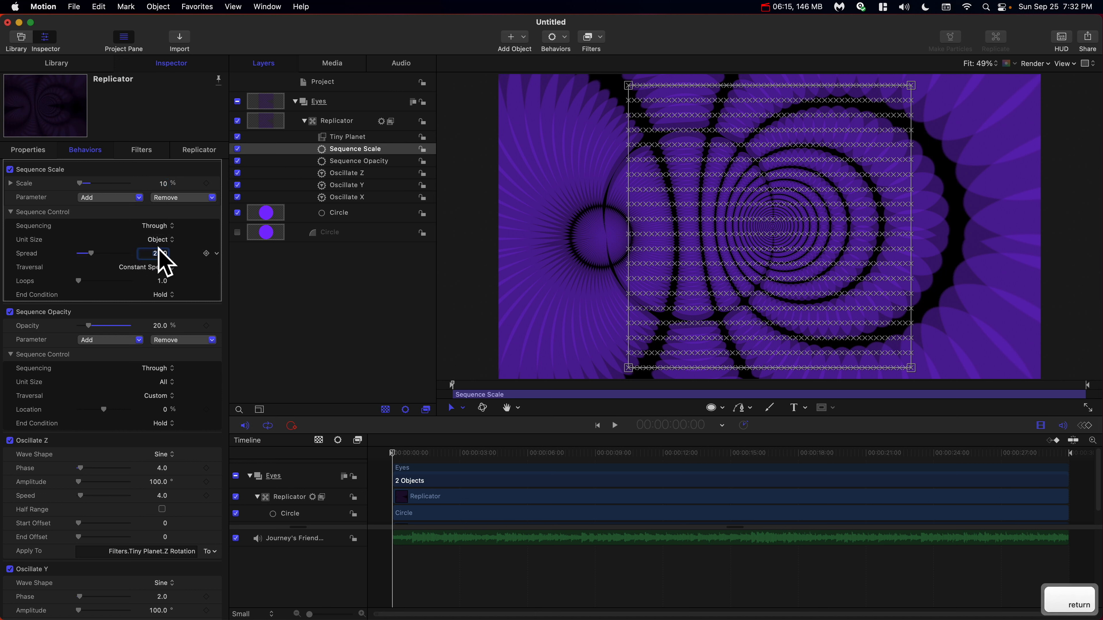
Set the Sequence Scale behavior's Unit Size to All and its Traversal to Custom
left_click(160, 241)
left_click(160, 251)
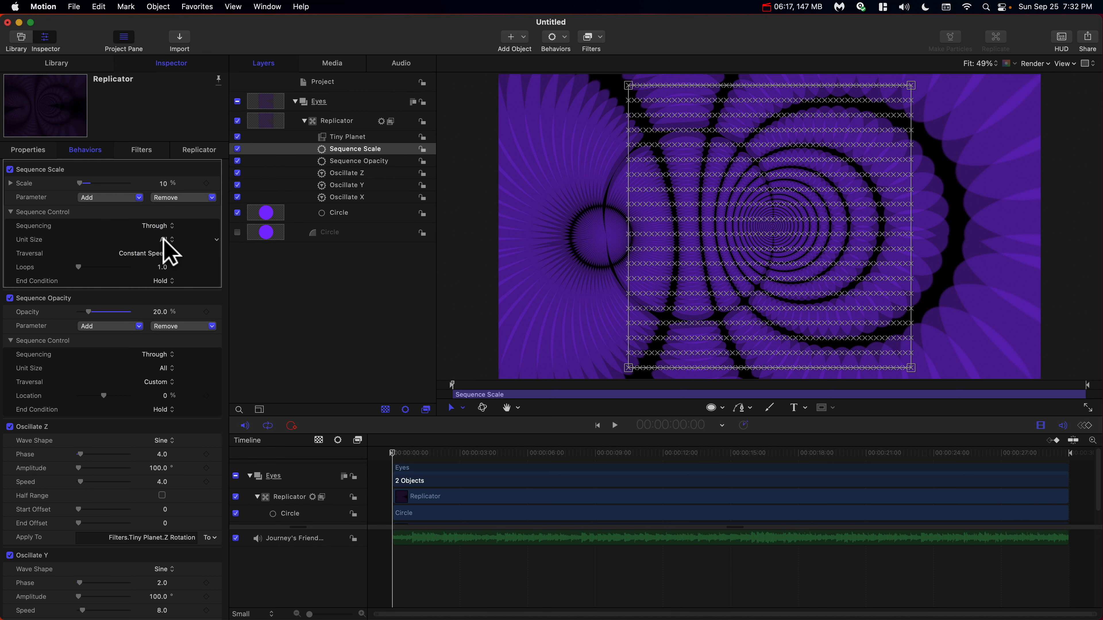
left_click(160, 252)
left_click(153, 328)
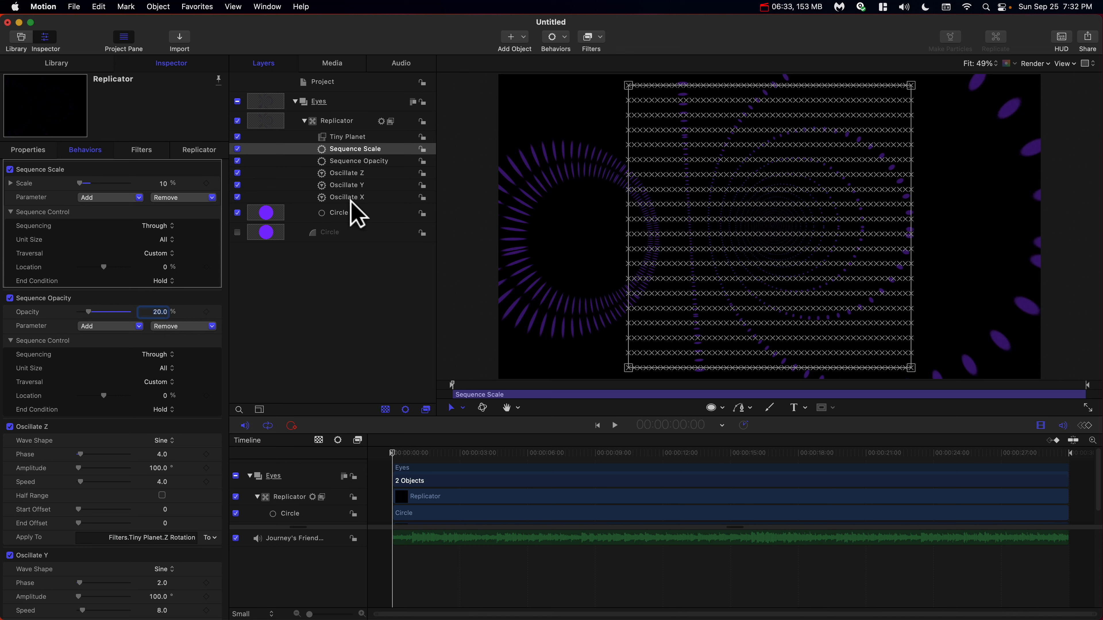
Add an Audio parameter behavior to the Location parameter of the Sequence Opacity behavior
left_click(377, 161)
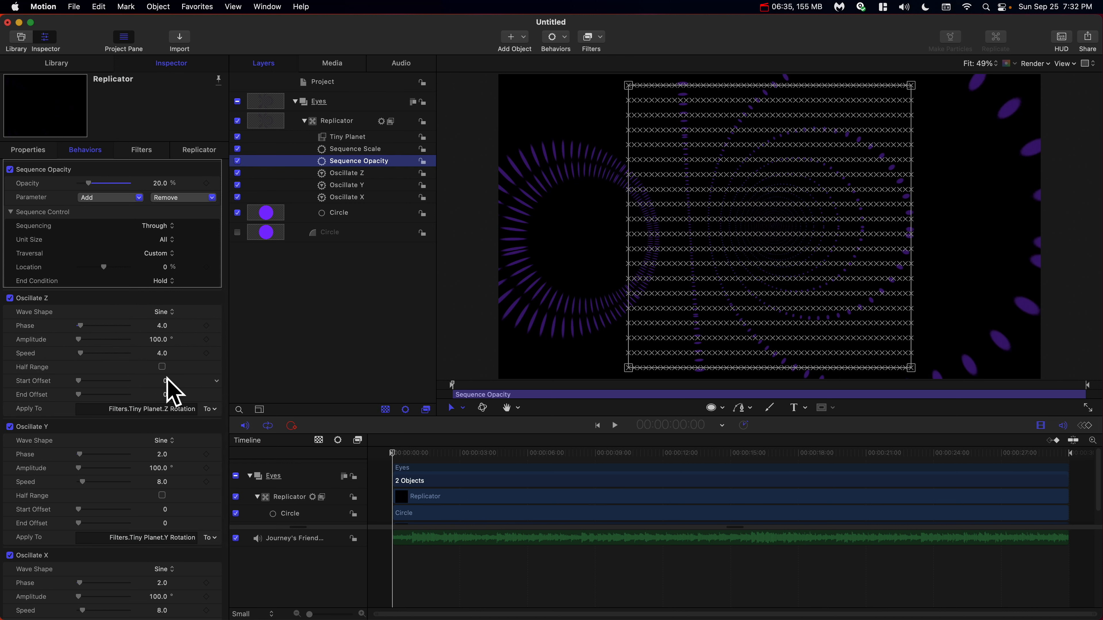
scroll(152, 316, "up", 3)
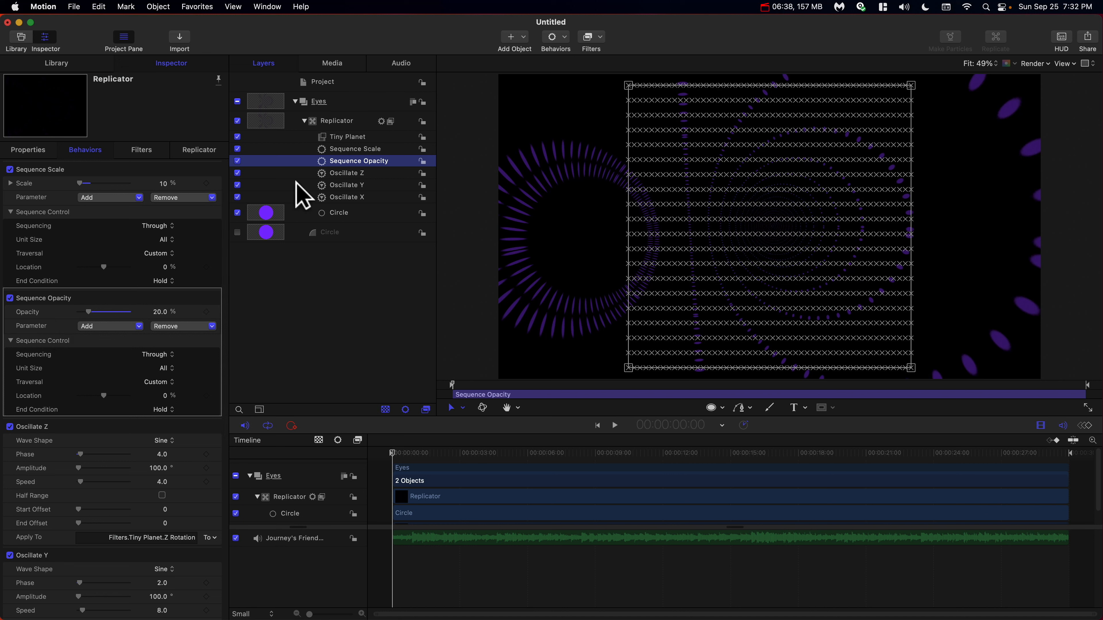
left_click(215, 396)
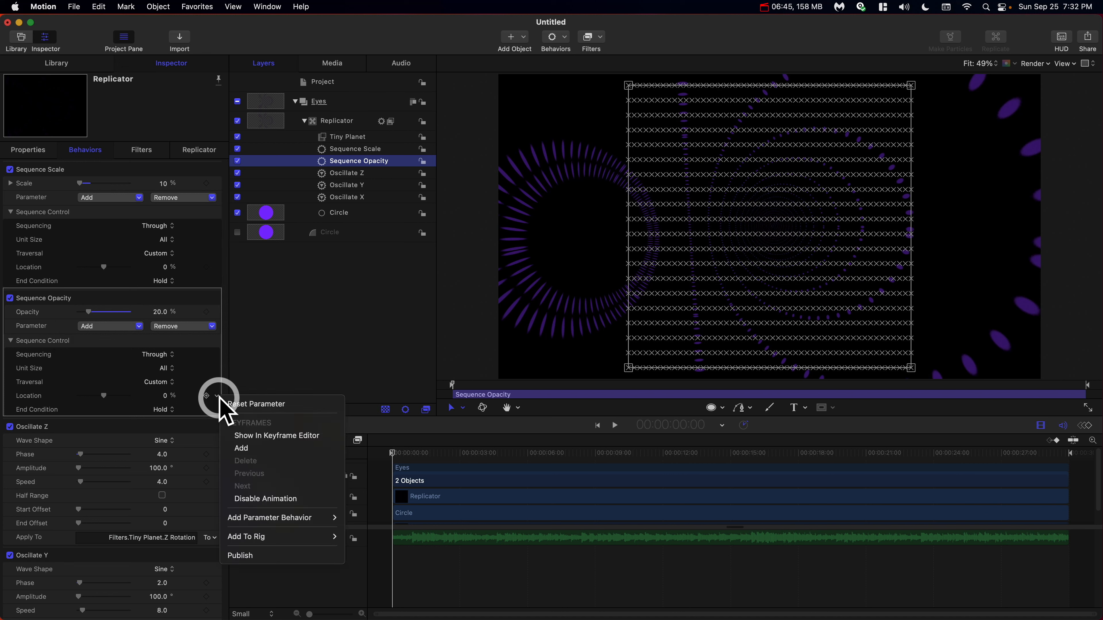
mouse_move(327, 519)
left_click(377, 408)
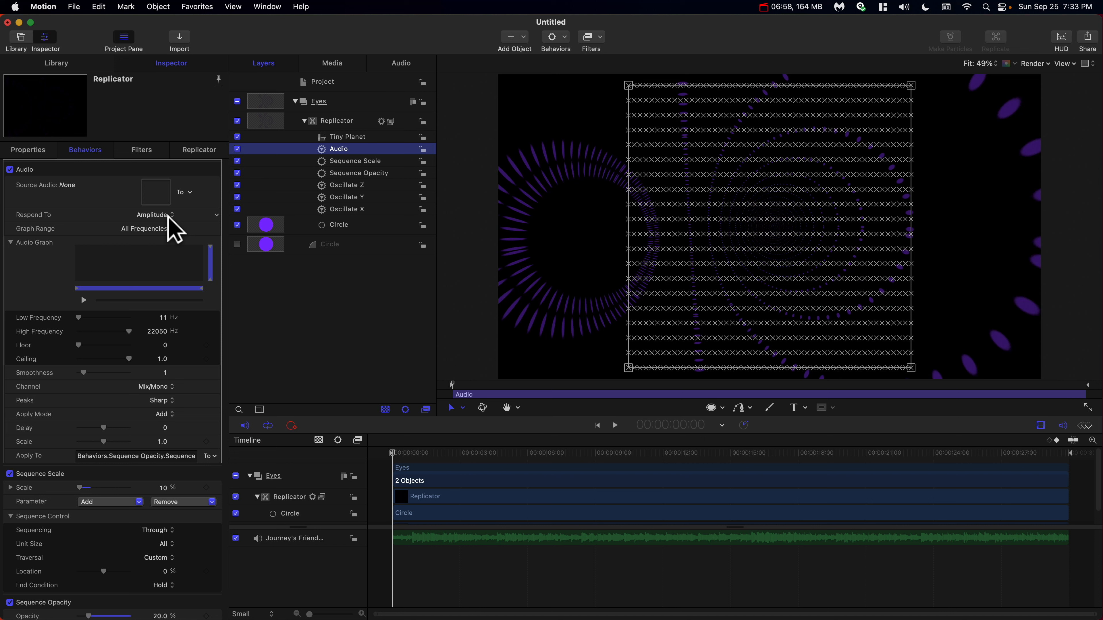
Set the Audio behavior's Graph Range to Mid, its Peaks to Smooth and its Scale to 2
left_click(140, 228)
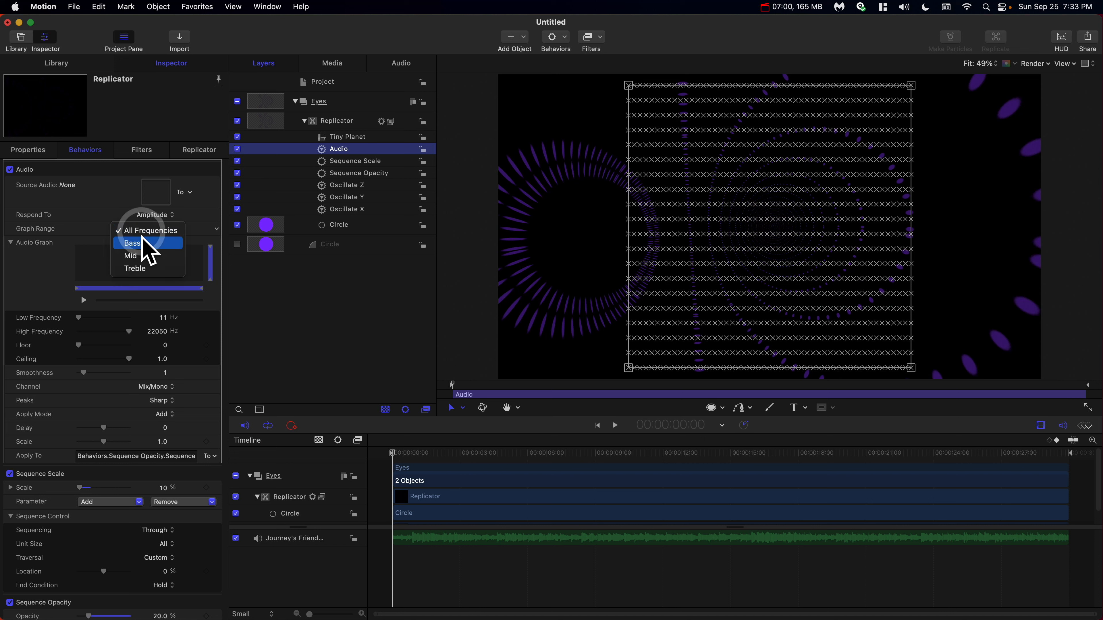
left_click(148, 247)
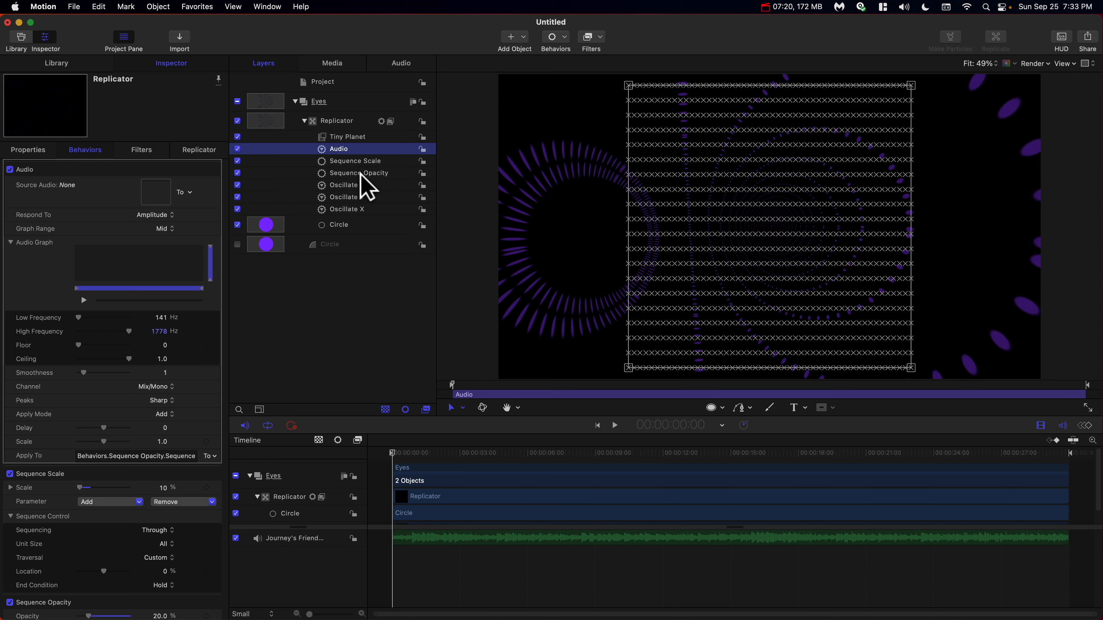
left_click(170, 400)
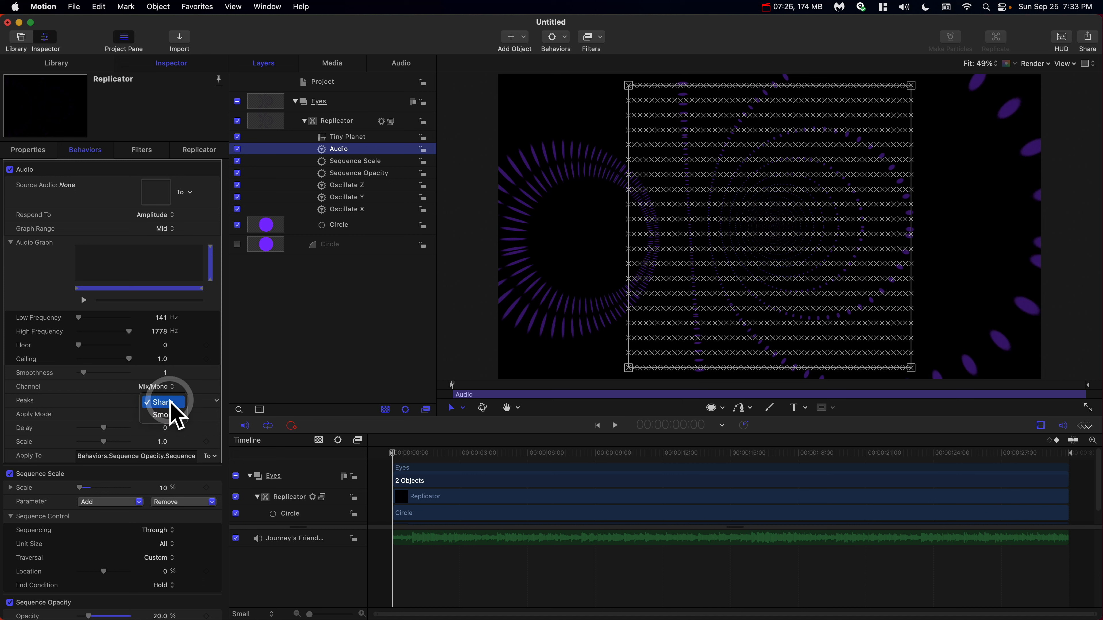
left_click(172, 416)
left_click(163, 442)
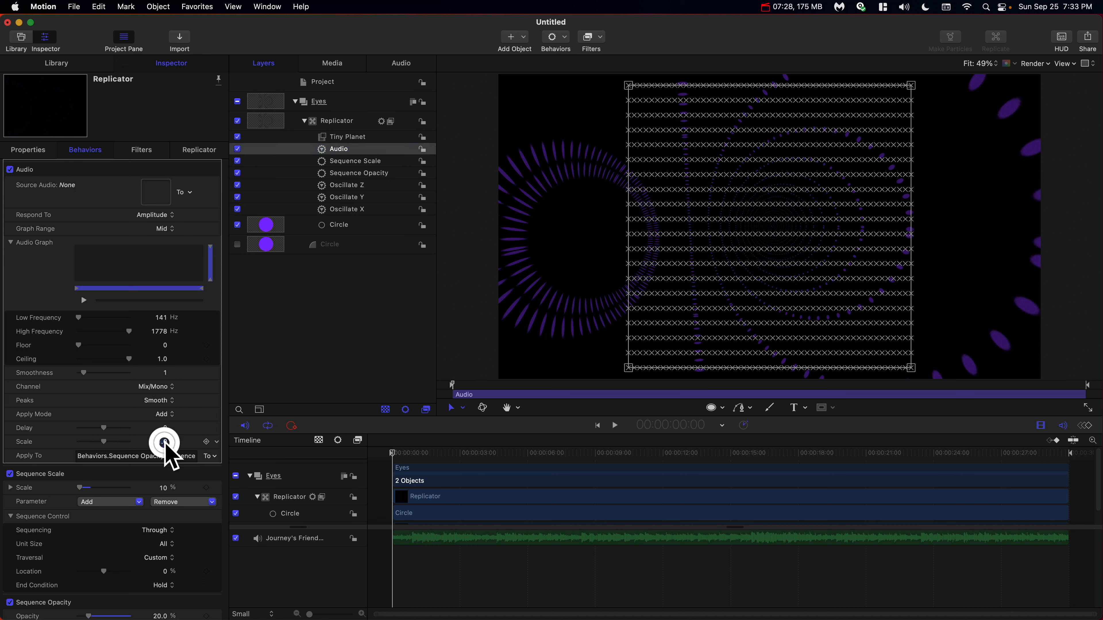
type("1")
key("Return")
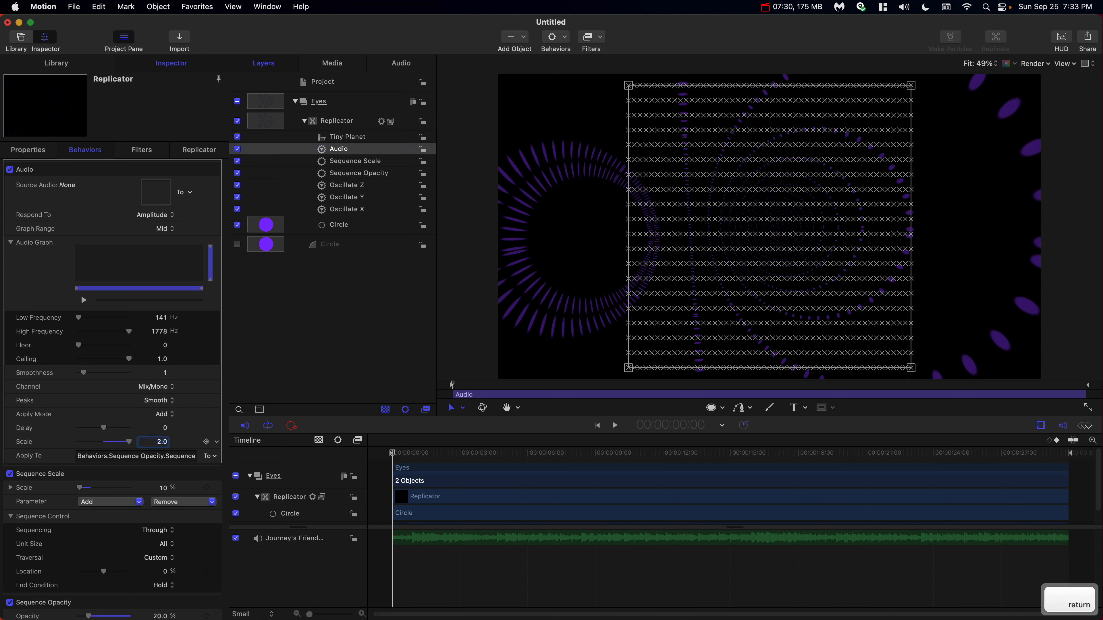
Assign the Journey's Friend Mastered track as the Audio behavior's source audio
left_click(188, 195)
left_click(189, 195)
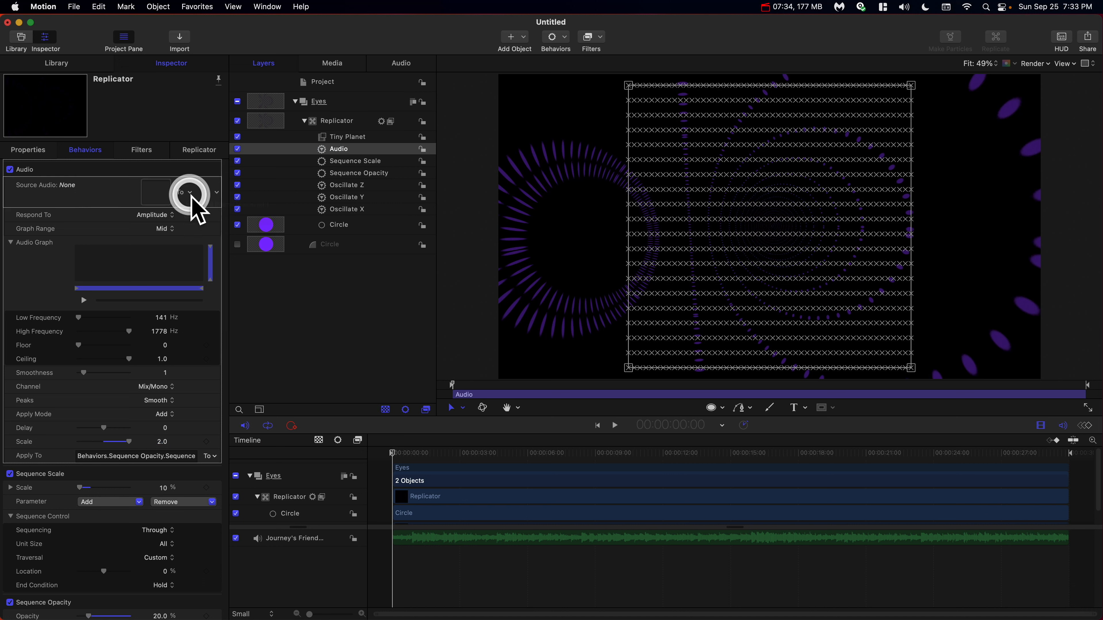
left_click(189, 195)
left_click(192, 199)
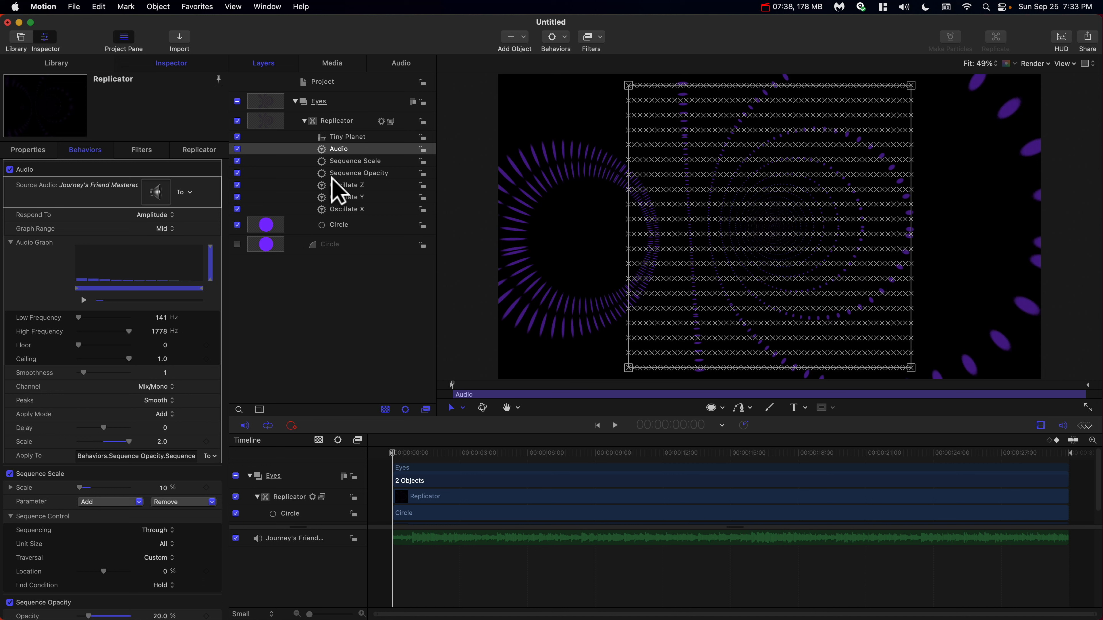
Rename the Replicator's Audio behavior as Audio Opacity
double_click(354, 149)
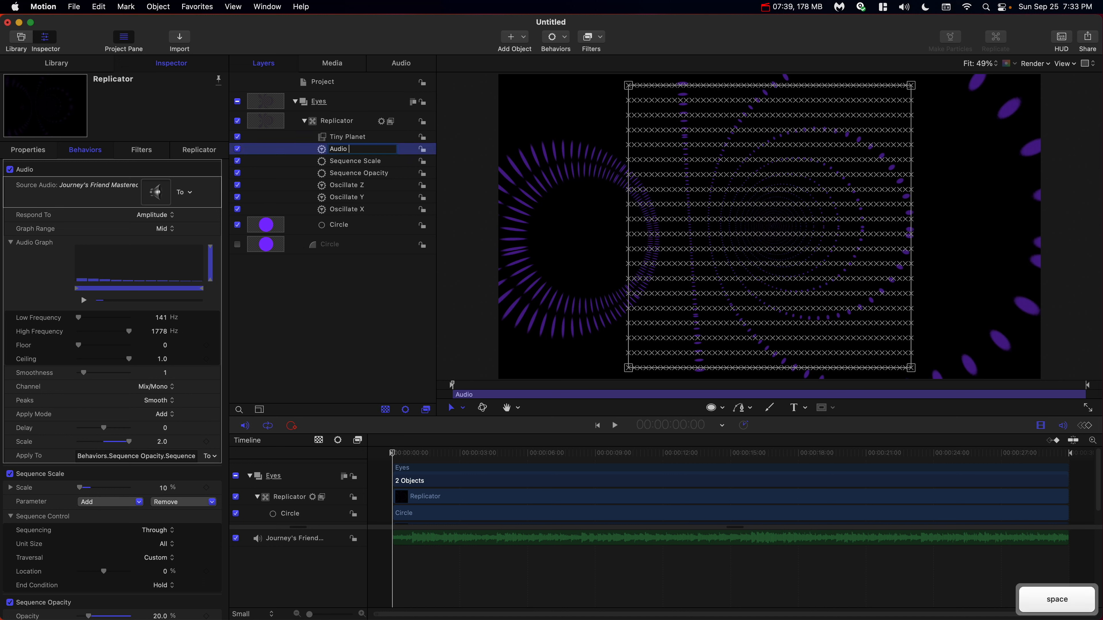
type("Opacoty")
key("BackSpace")
key("BackSpace")
key("BackSpace")
type("ity")
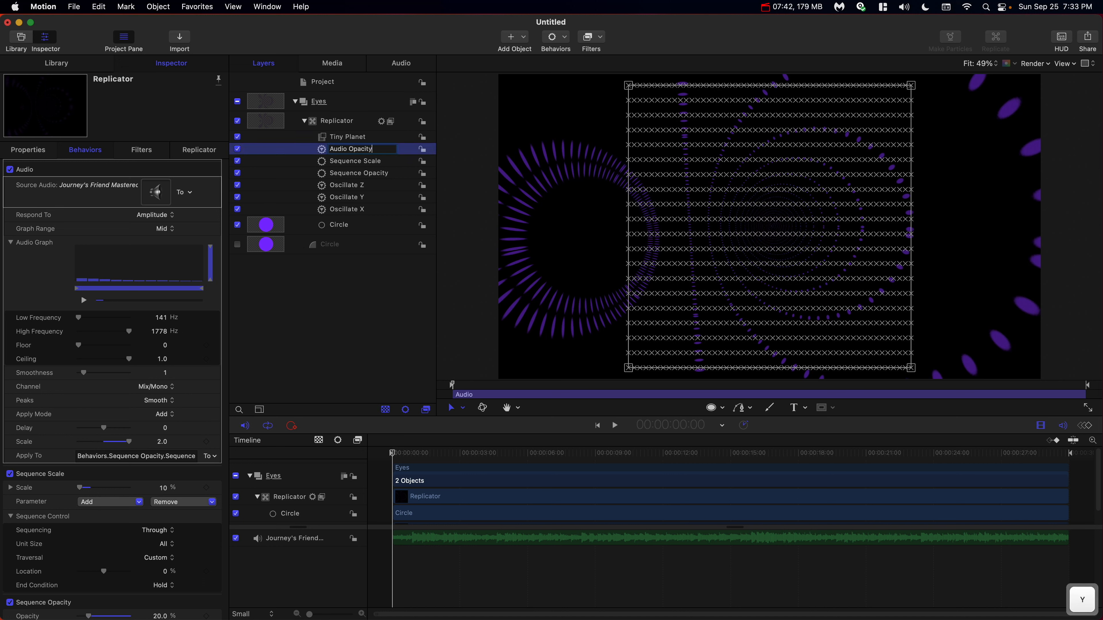
key("Return")
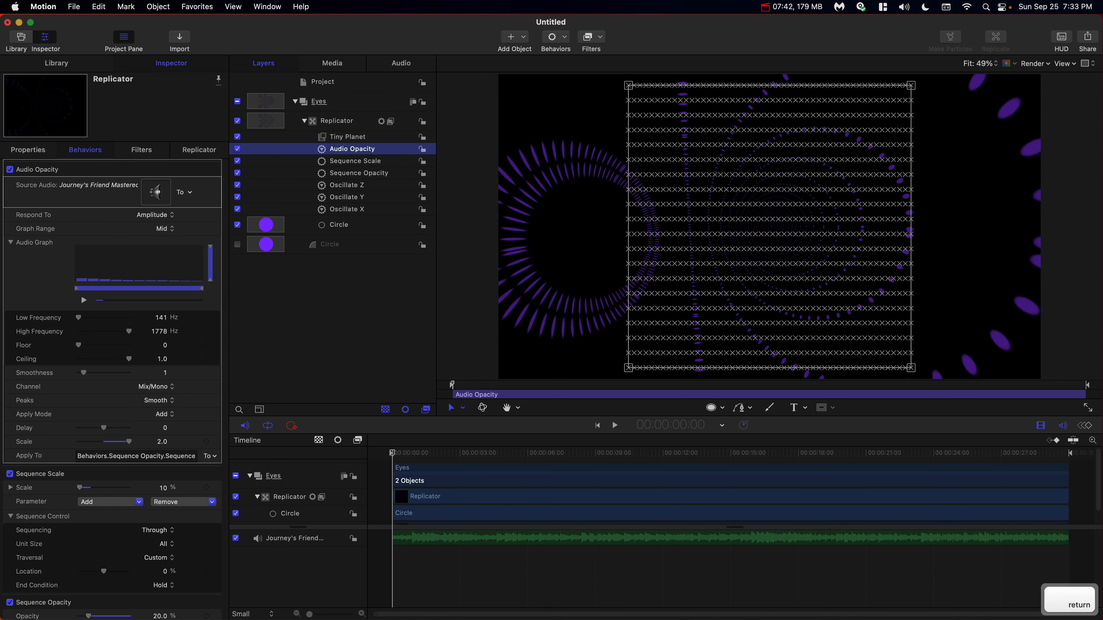
Select the Sequence Scale behavior and bring up its sequence control parameters
left_click(364, 164)
scroll(152, 266, "up", 5)
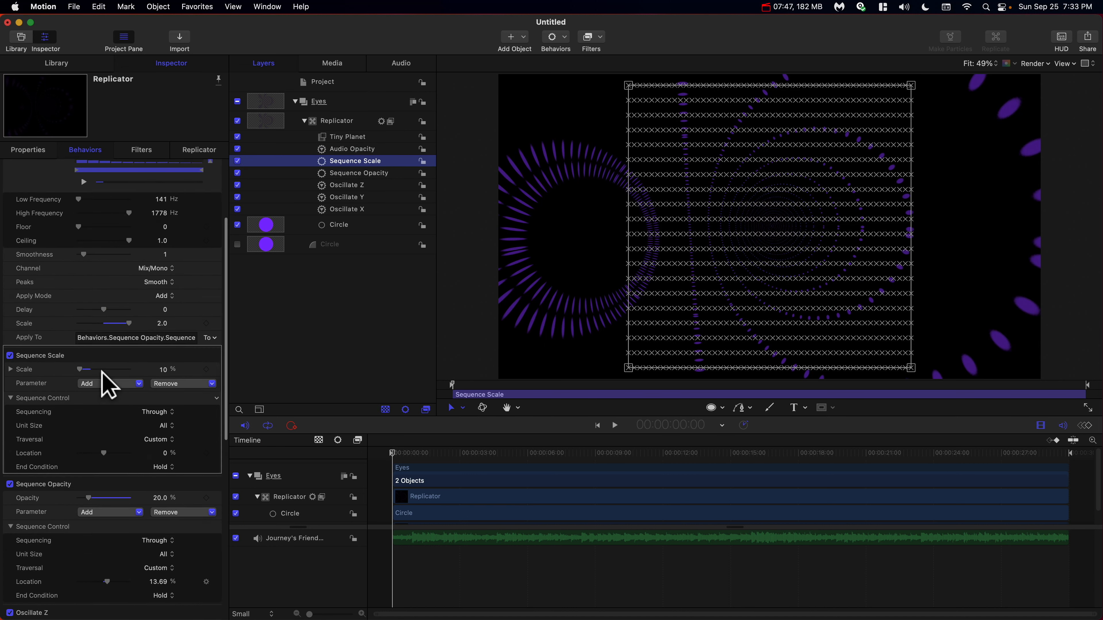